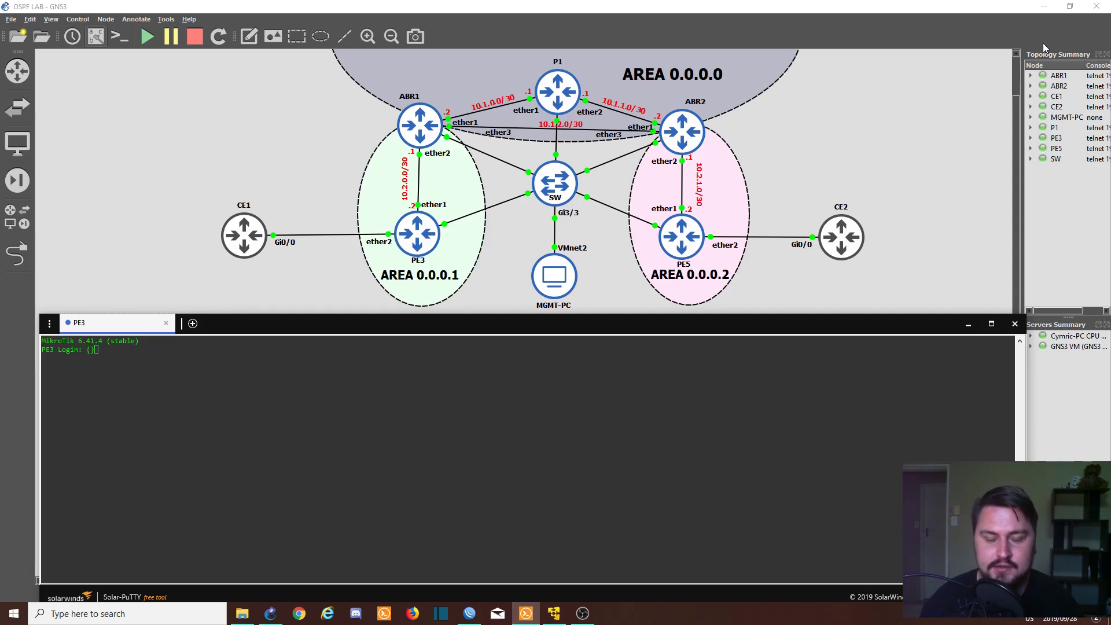
# - Delete the stray characters after PE3's MikroTik login prompt
pyautogui.press('BackSpace')
pyautogui.press('BackSpace')
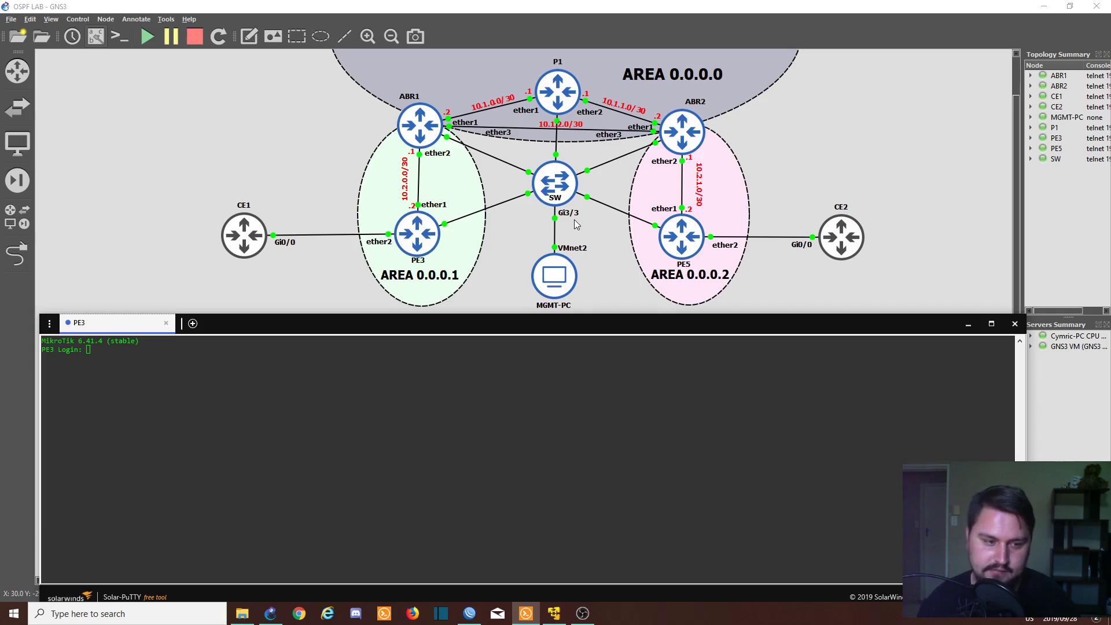
# - Log in to the PE3 console as admin
pyautogui.click(510, 358)
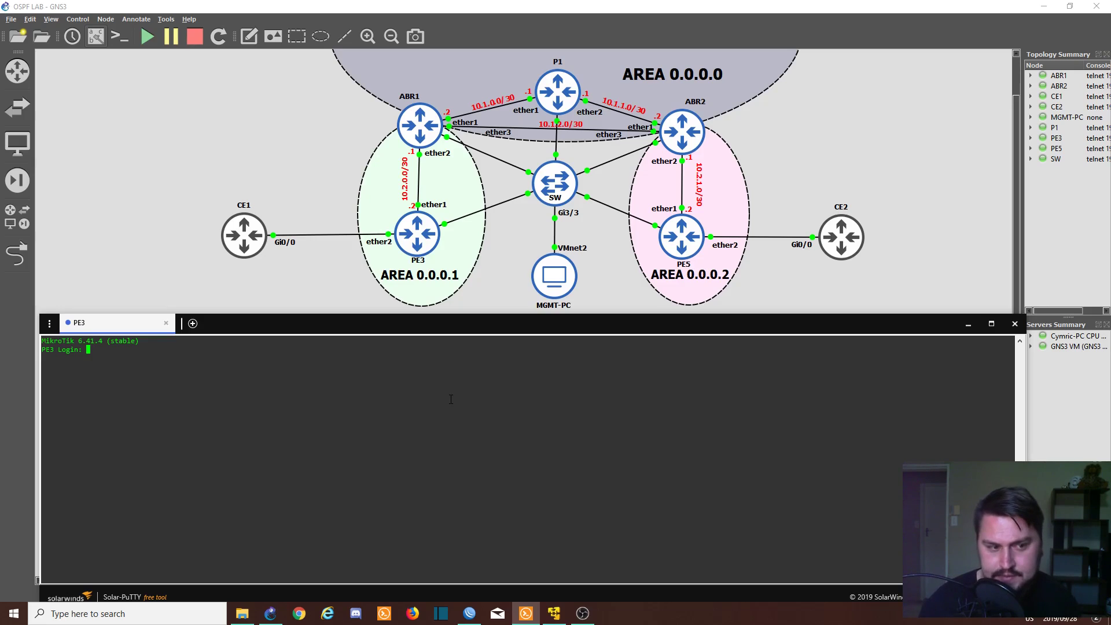
pyautogui.write('admin')
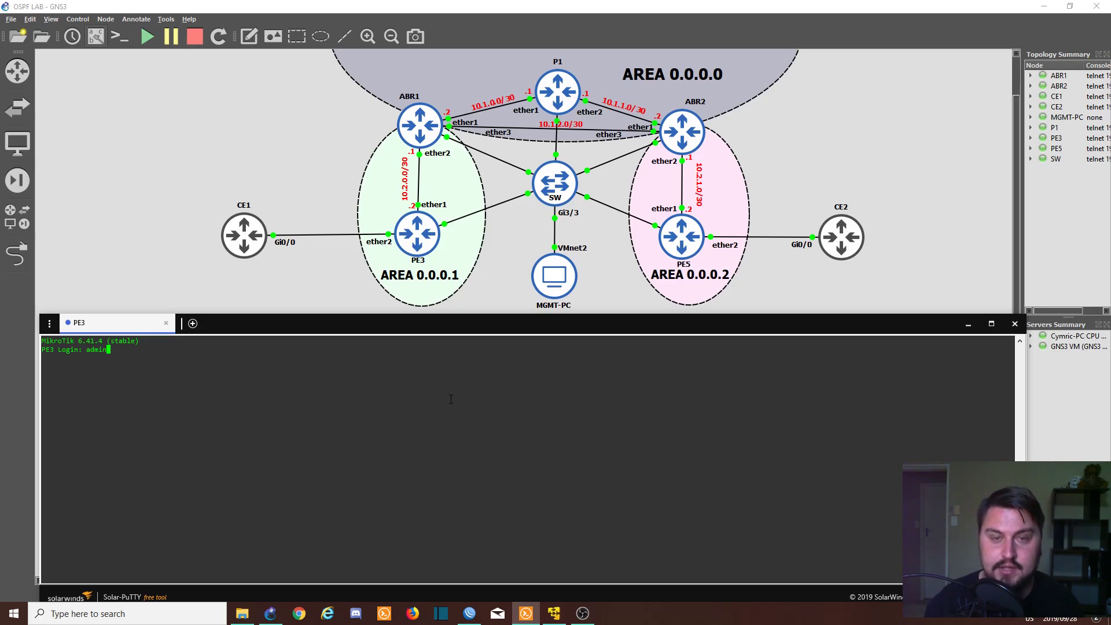
pyautogui.press('Return')
pyautogui.press('Return')
pyautogui.press('Return')
pyautogui.press('Return')
# - Create a bridge named VPLS_TUNNEL with 'interface bridge add name=VPLS_TUNNEL'
pyautogui.write('interface ')
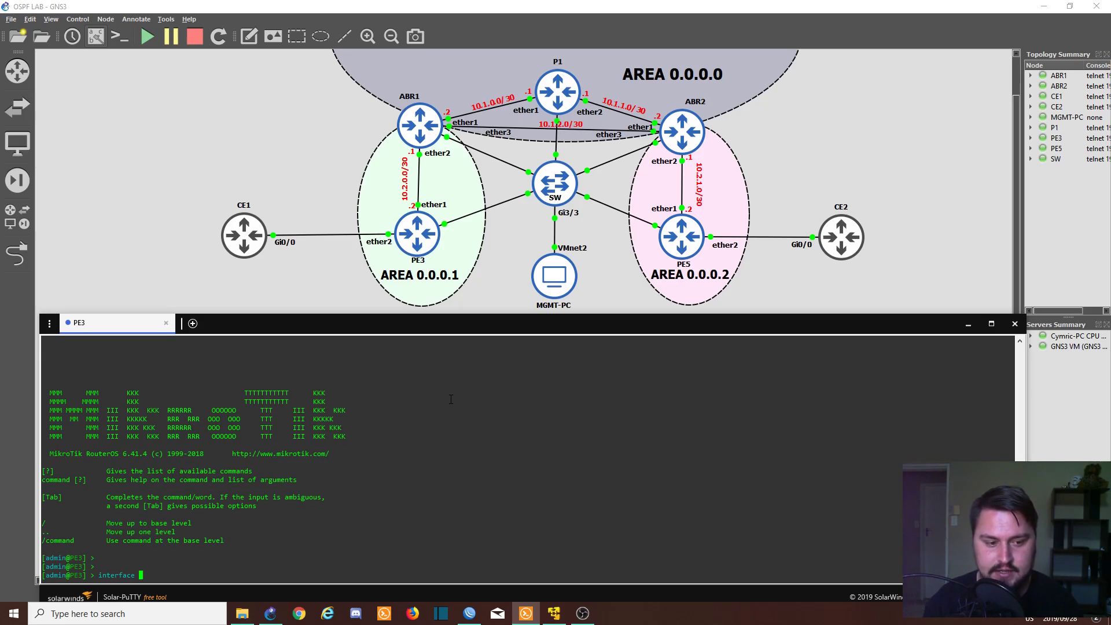
pyautogui.write('bridge nat')
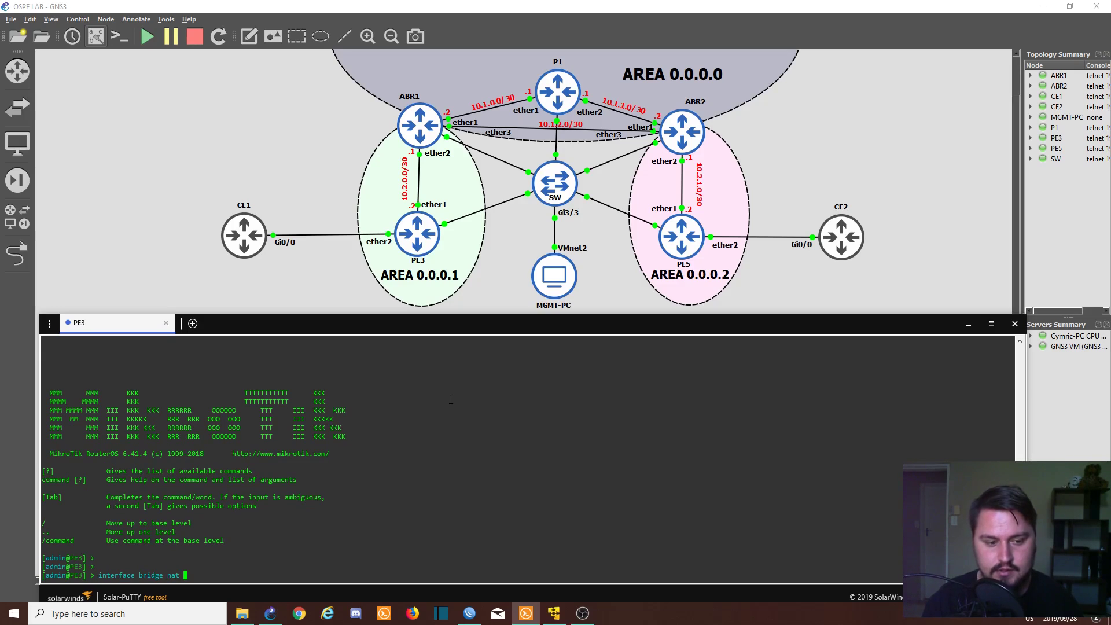
pyautogui.press('BackSpace')
pyautogui.press('BackSpace')
pyautogui.press('BackSpace')
pyautogui.press('BackSpace')
pyautogui.write('add name=')
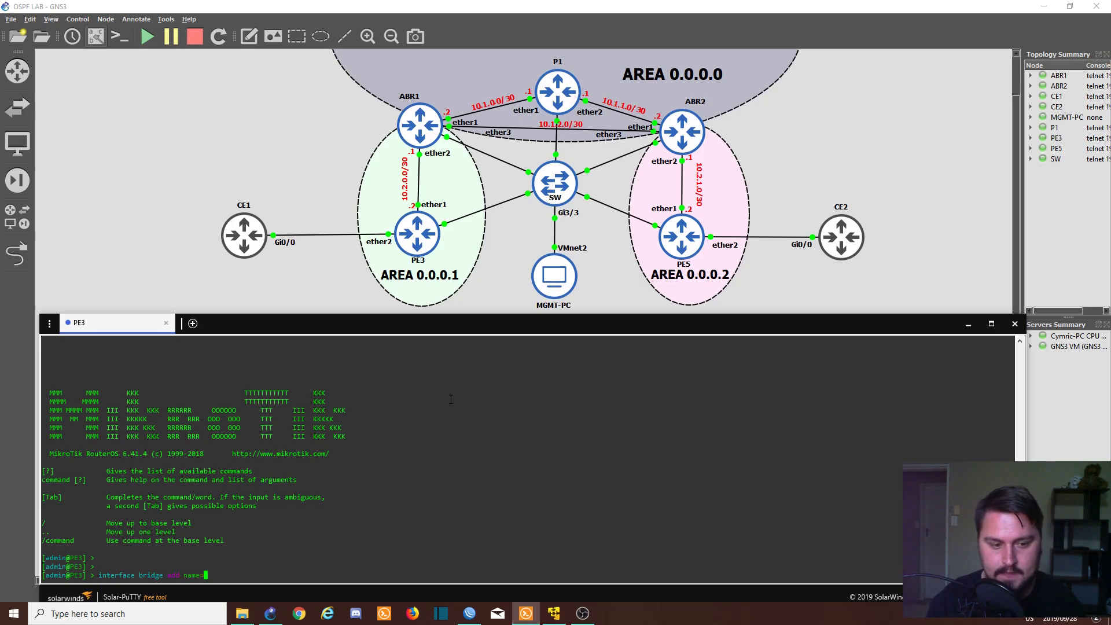
pyautogui.write('VPLS_TUNNE')
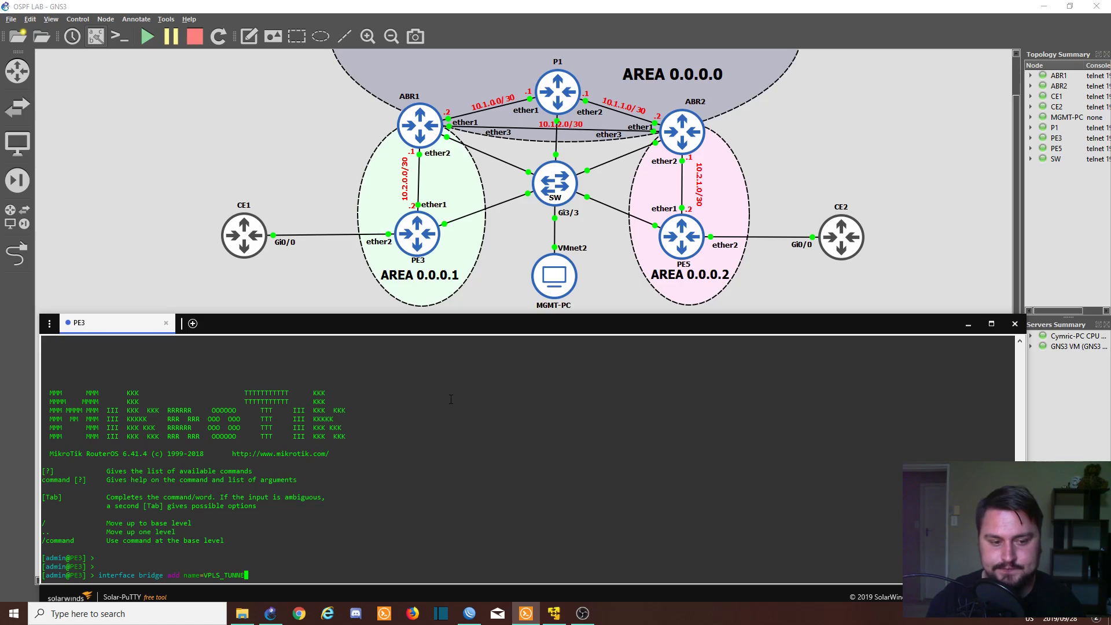
pyautogui.write('L')
pyautogui.press('Return')
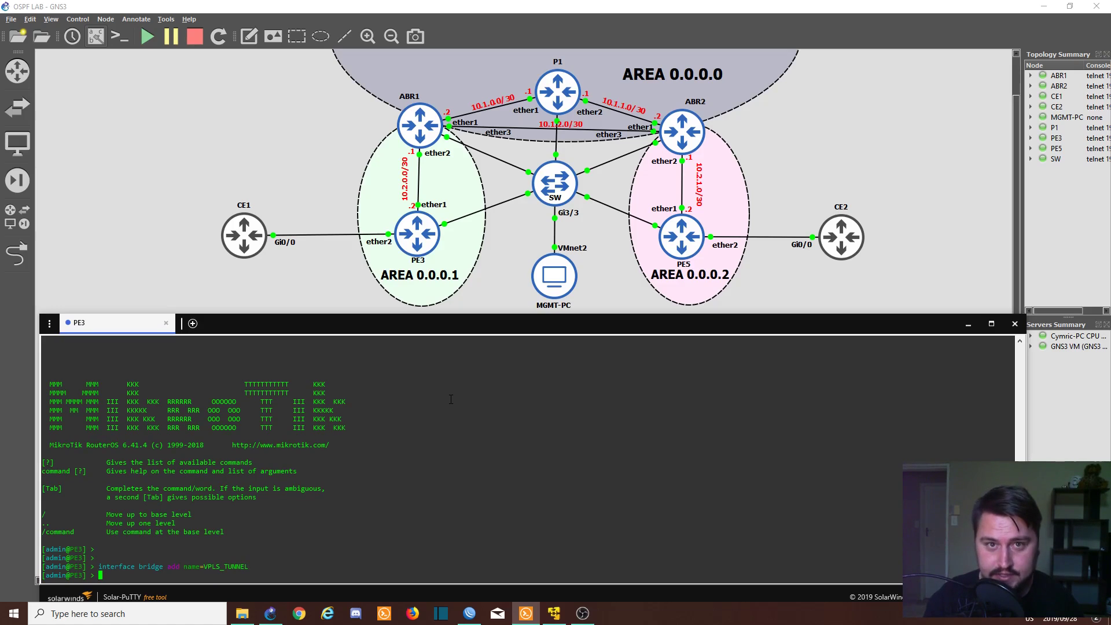
# - Attempt adding VPLS interface VPLS_TUN_TO_CE2 to remote peer 5.5.5.5, which fails without a VPLS ID
pyautogui.write('interface vpls ')
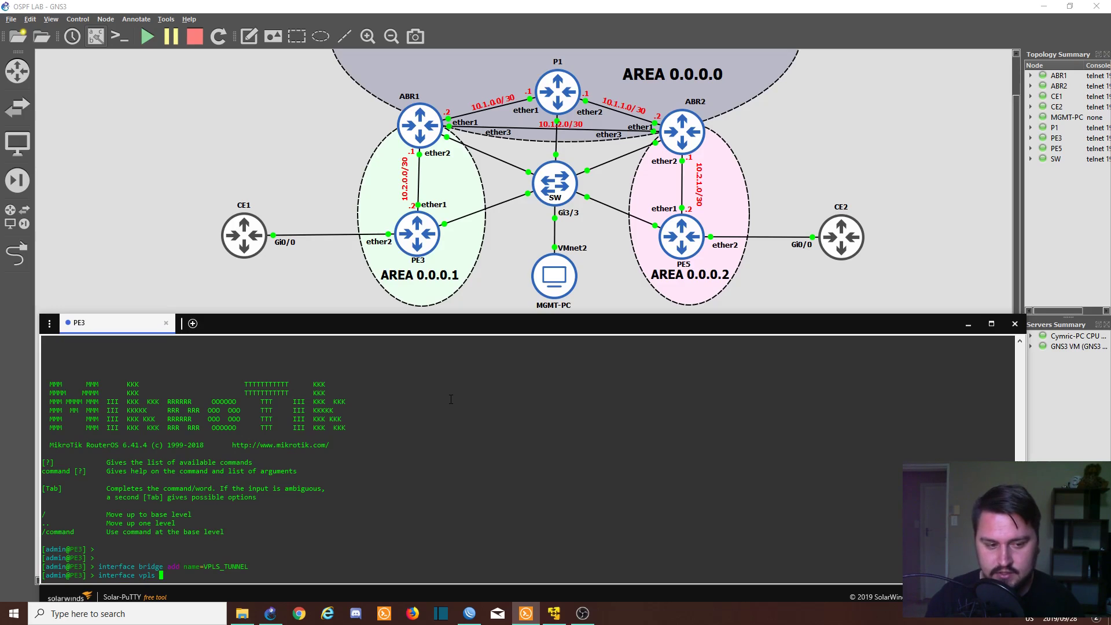
pyautogui.write('add ')
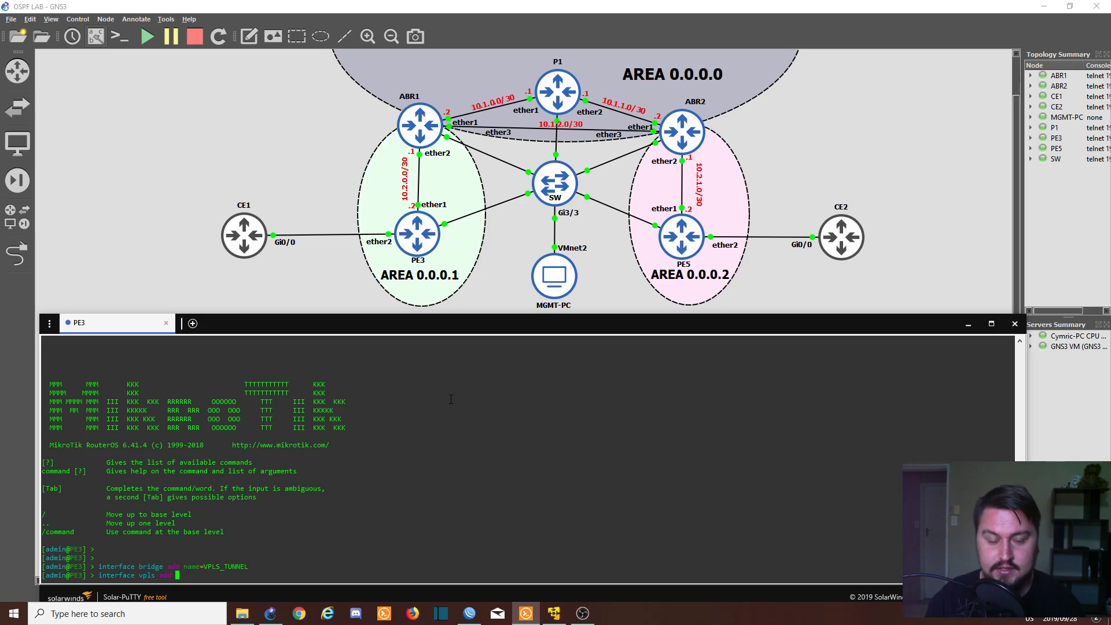
pyautogui.write('name=VPLS_')
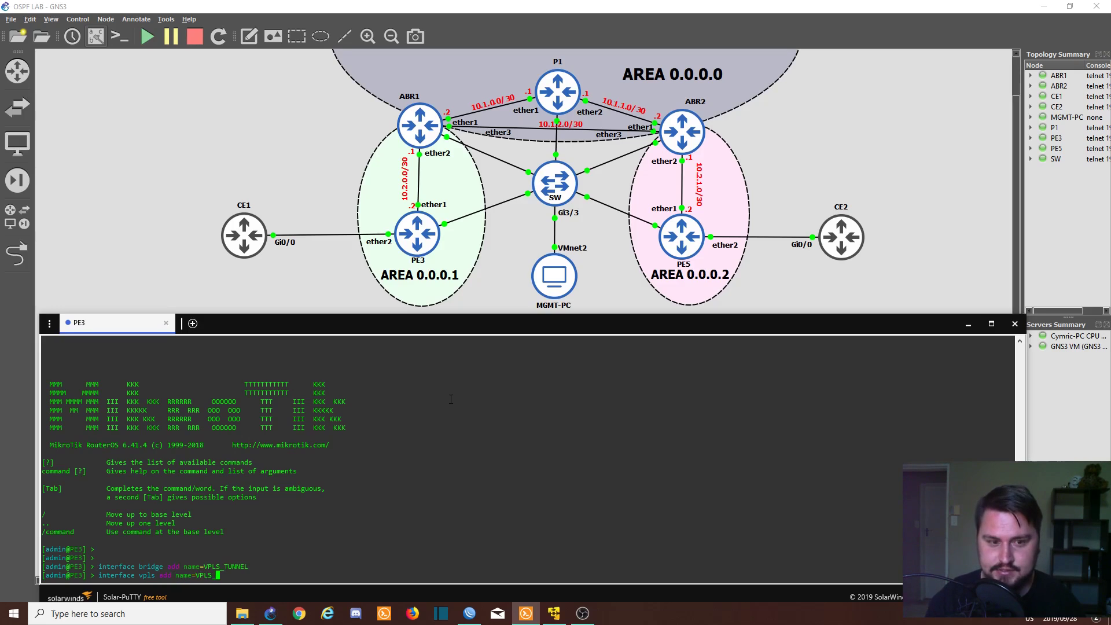
pyautogui.write('TUN_')
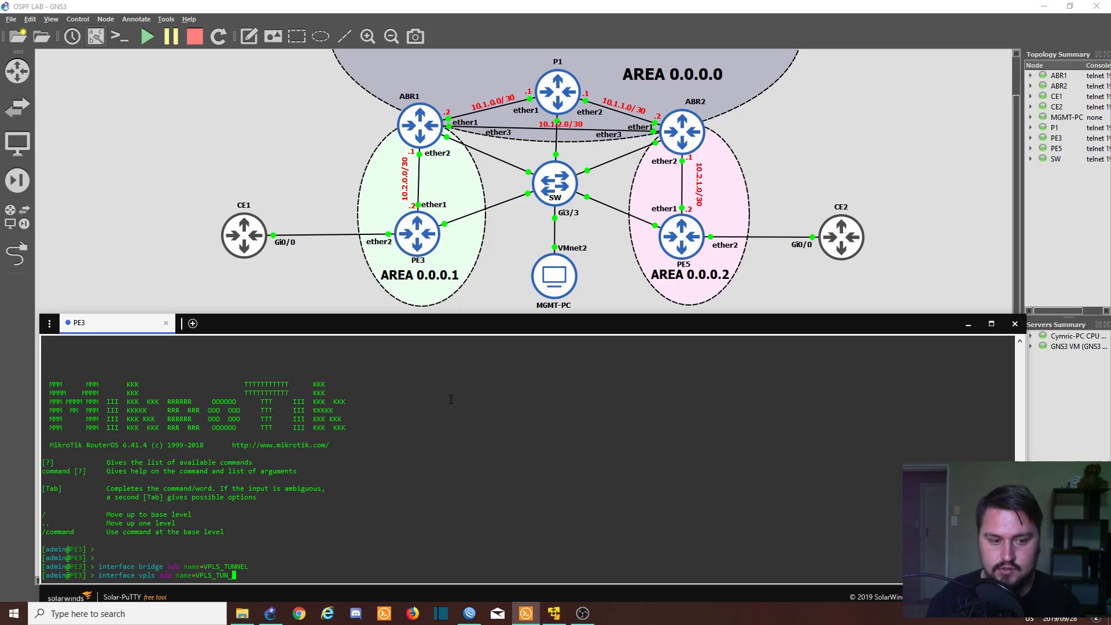
pyautogui.write('TO_')
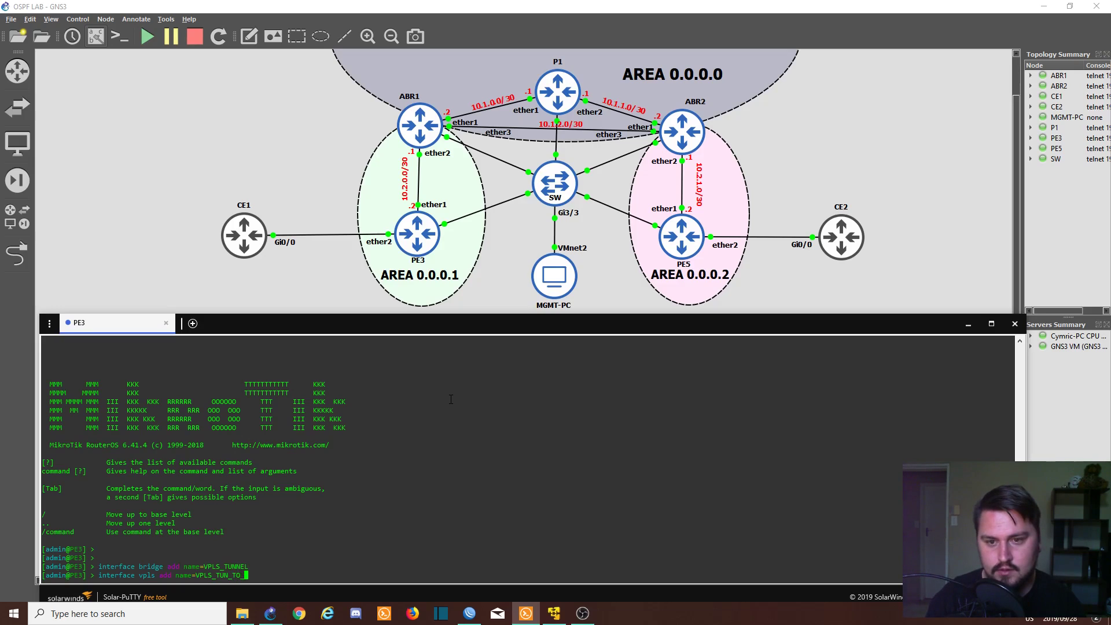
pyautogui.write('PE5')
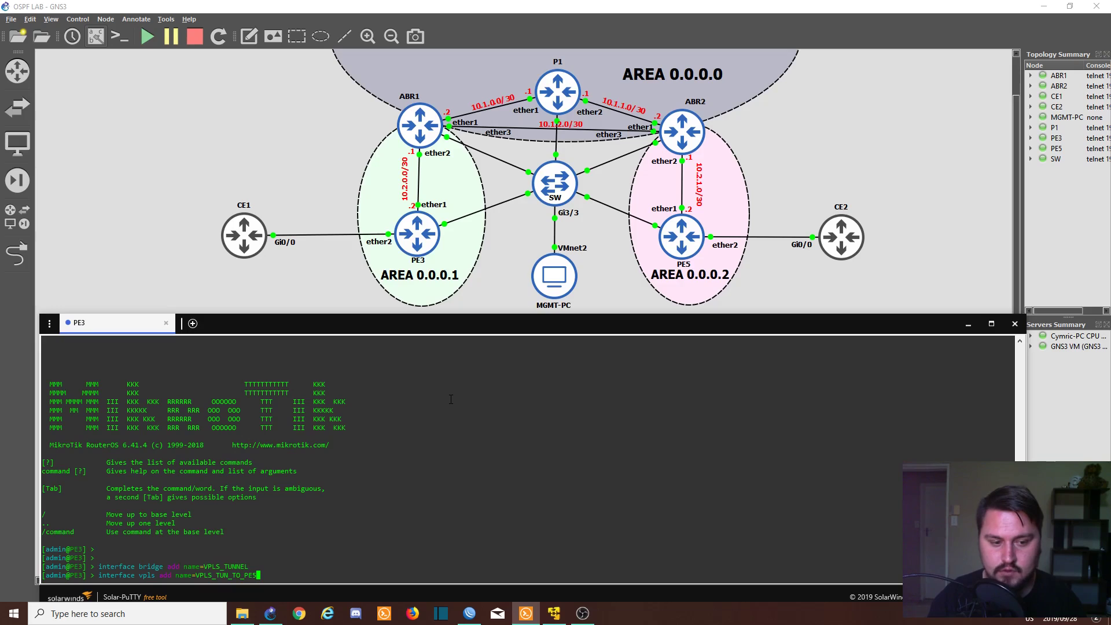
pyautogui.press('BackSpace')
pyautogui.press('BackSpace')
pyautogui.press('BackSpace')
pyautogui.write('CE2')
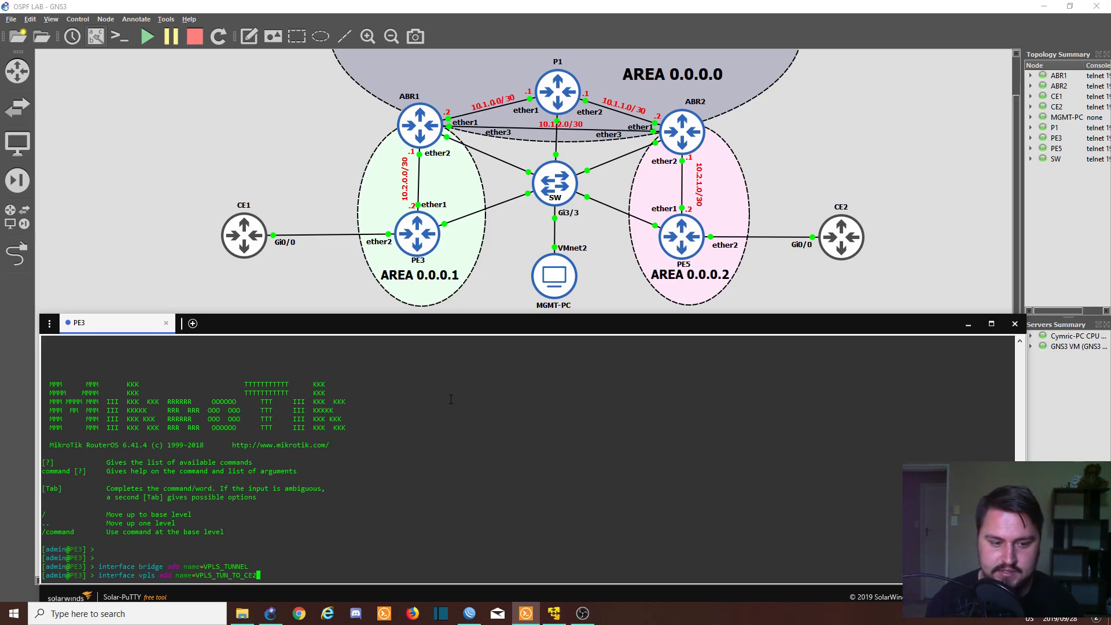
pyautogui.press('Return')
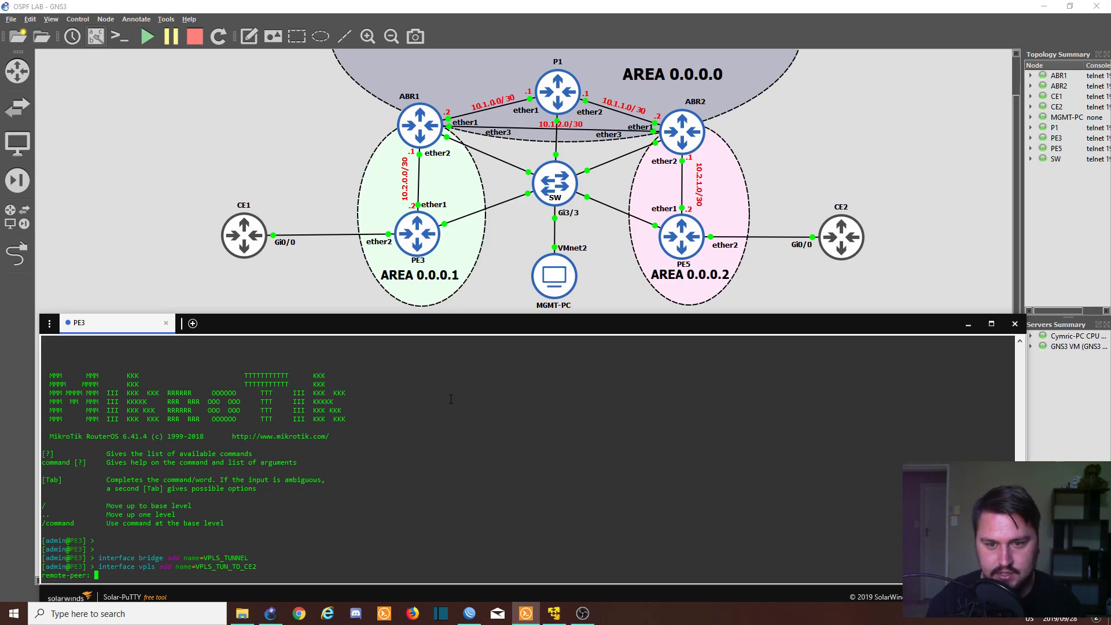
pyautogui.write('5.5.5.5')
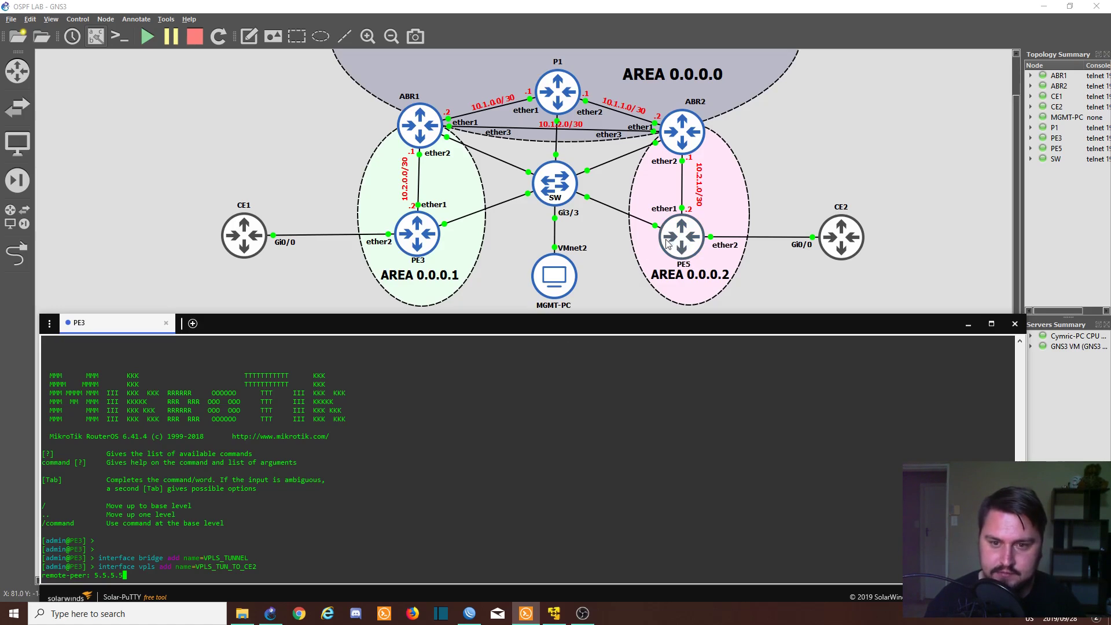
pyautogui.press('Return')
pyautogui.press('Up')
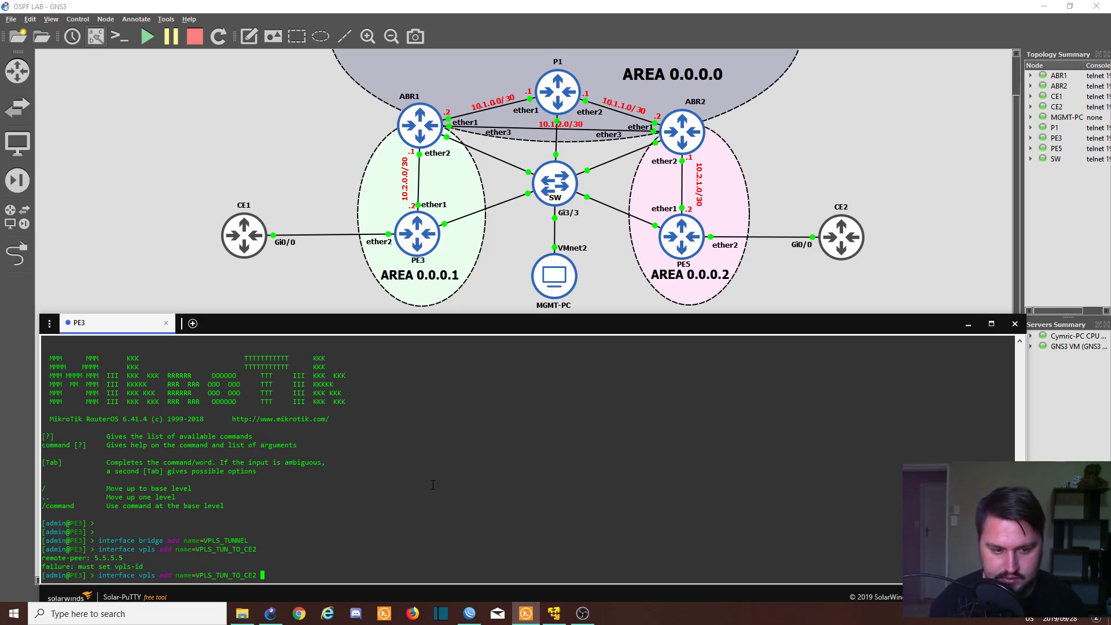
# - Re-run the VPLS add for VPLS_TUN_TO_CE2 with remote-peer=5.5.5.5 vpls-id=1:1
pyautogui.write('remote-peer=')
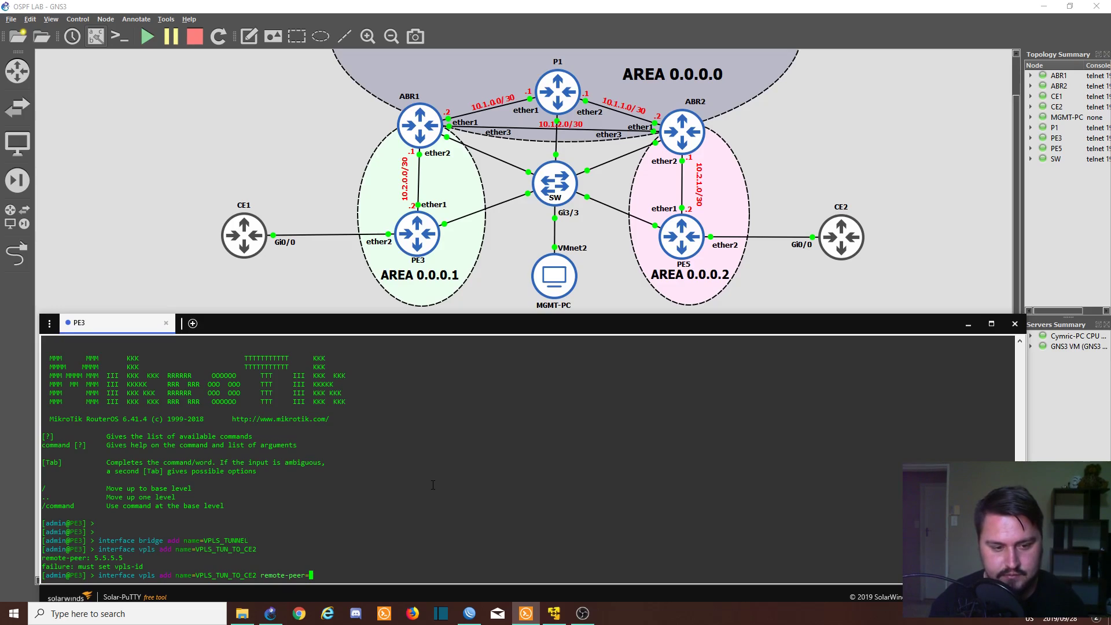
pyautogui.write('5.5.5.5 vpls-id=')
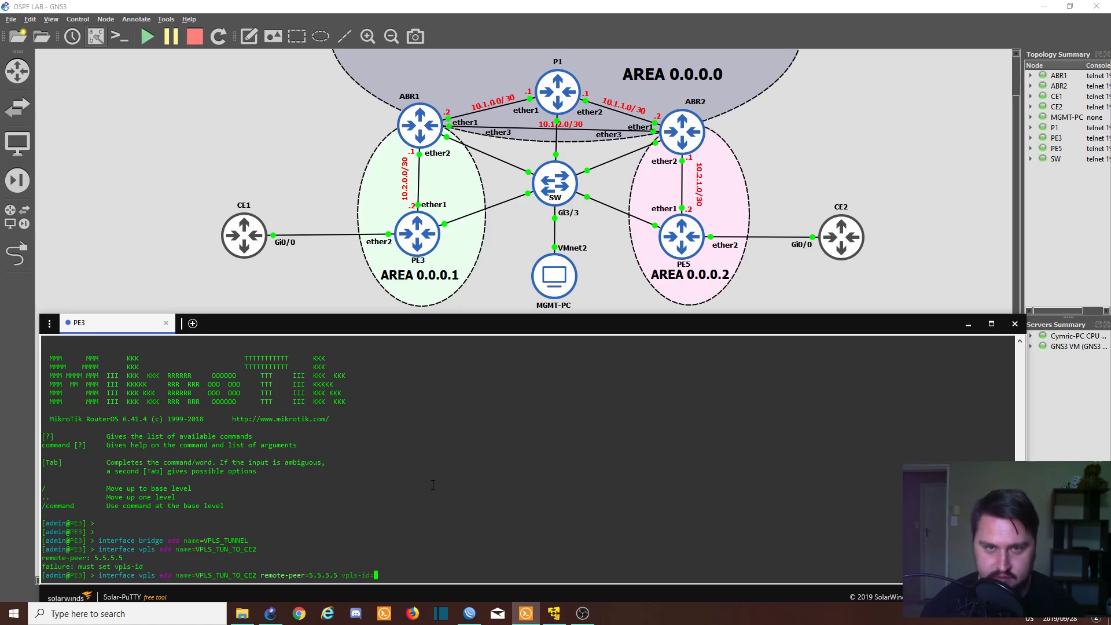
pyautogui.write('1:1')
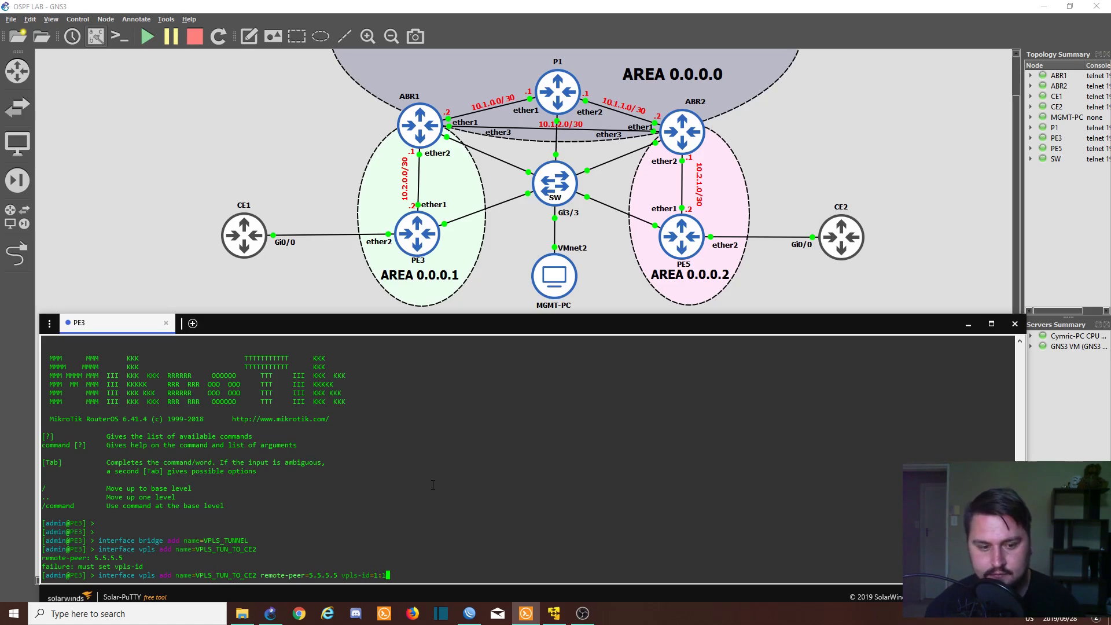
pyautogui.press('Return')
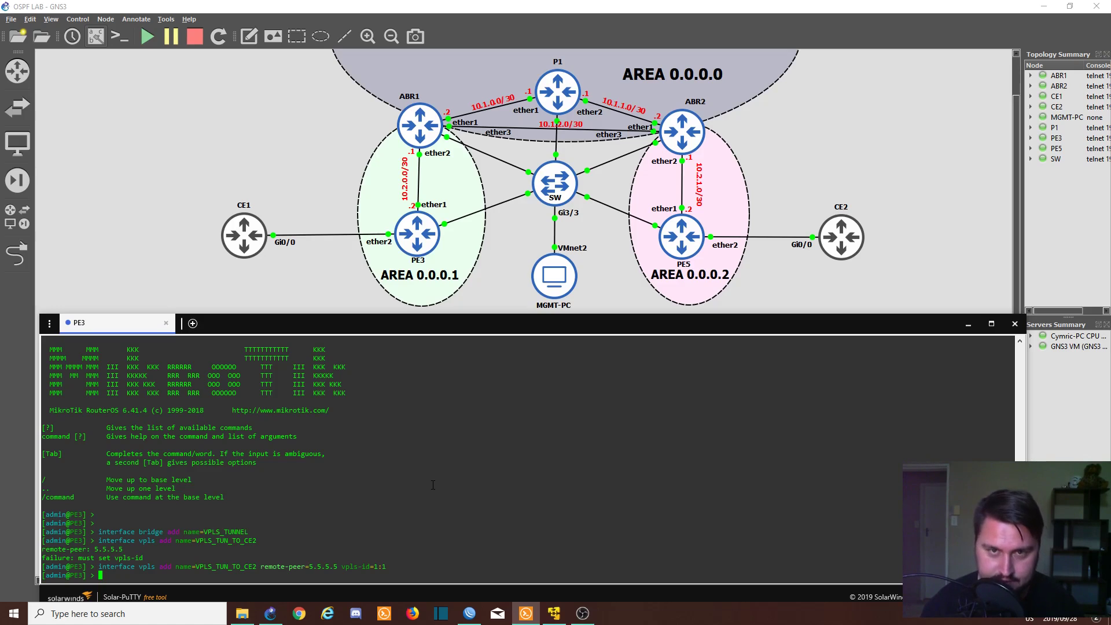
pyautogui.press('Up')
pyautogui.press('Down')
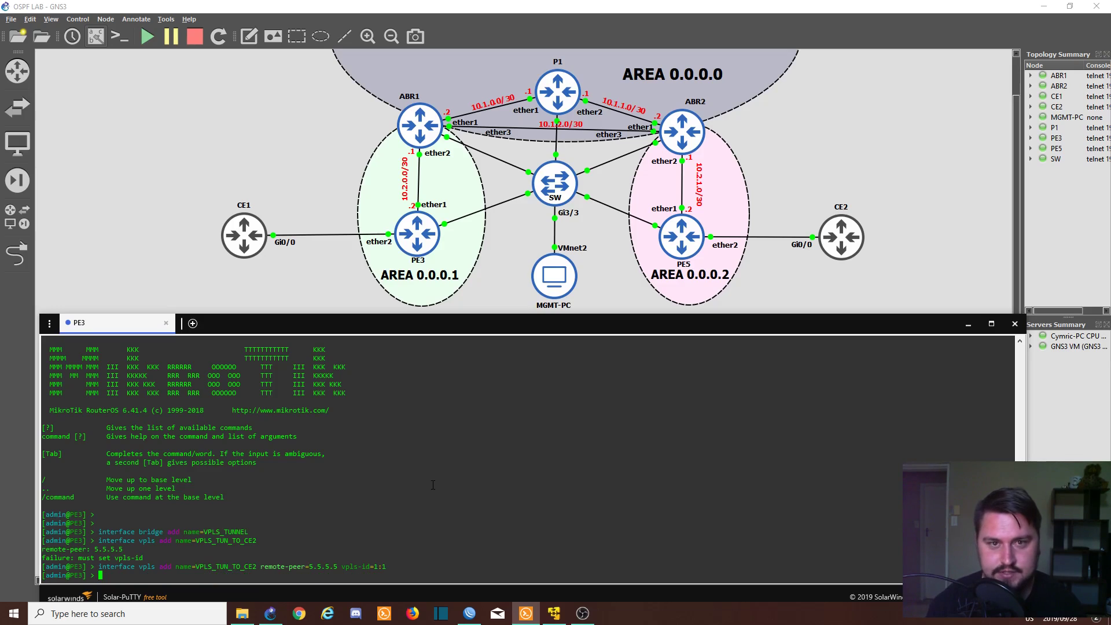
# - Enable the VPLS interface with 'interface vpls enable 0', then select the interface and bridge names
pyautogui.write('interface vpls enable 0')
pyautogui.press('Return')
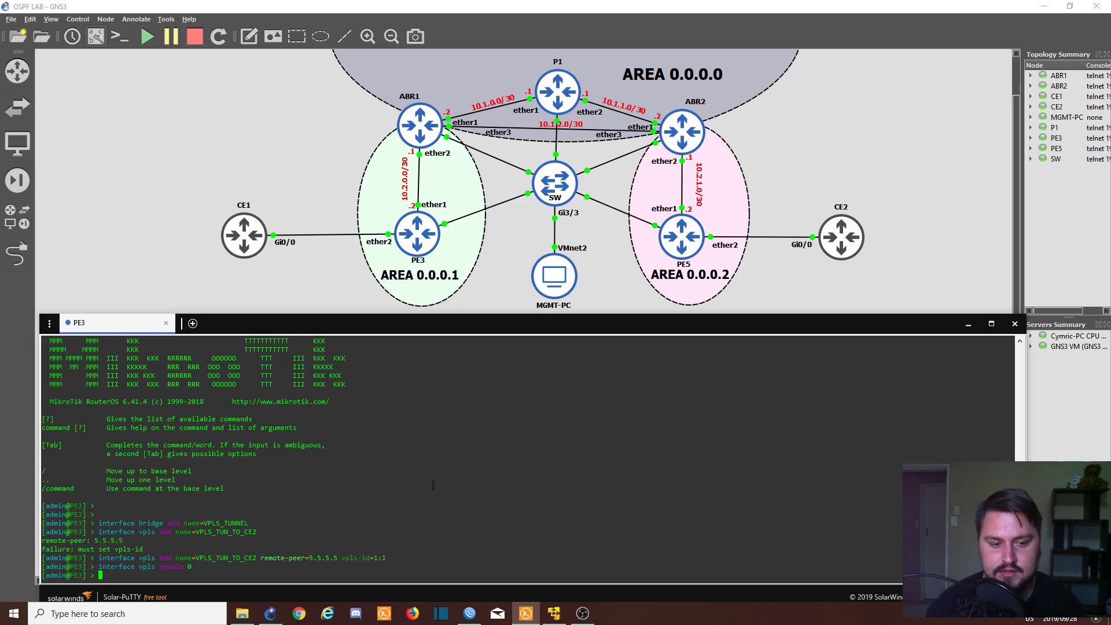
pyautogui.moveTo(206, 562); pyautogui.dragTo(213, 571)
pyautogui.doubleClick(214, 558)
pyautogui.tripleClick(214, 523)
pyautogui.doubleClick(213, 523)
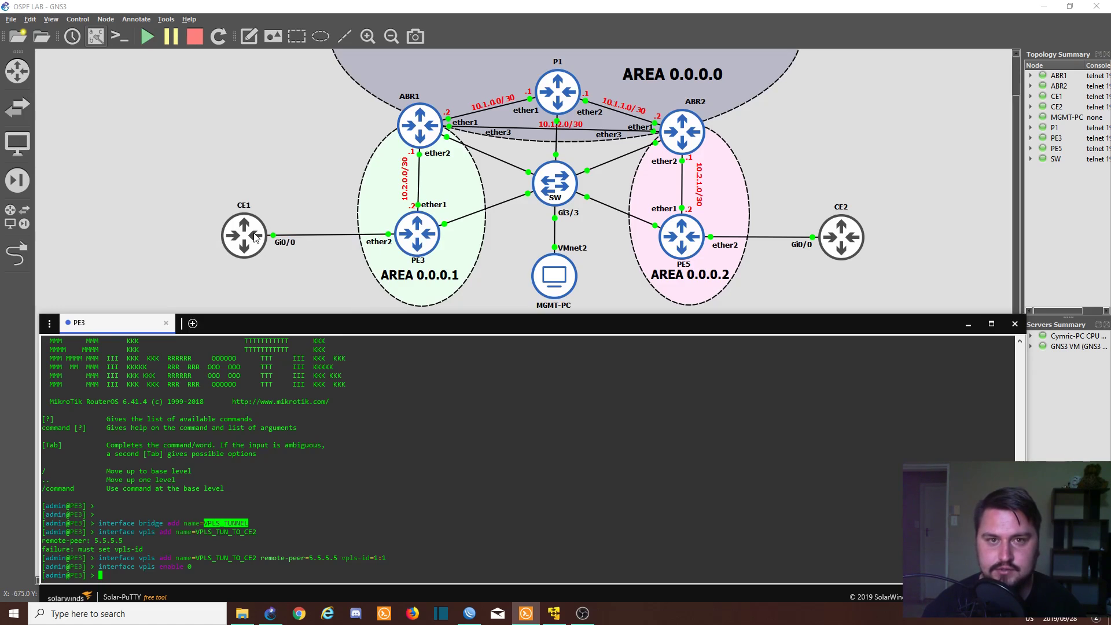
pyautogui.click(403, 433)
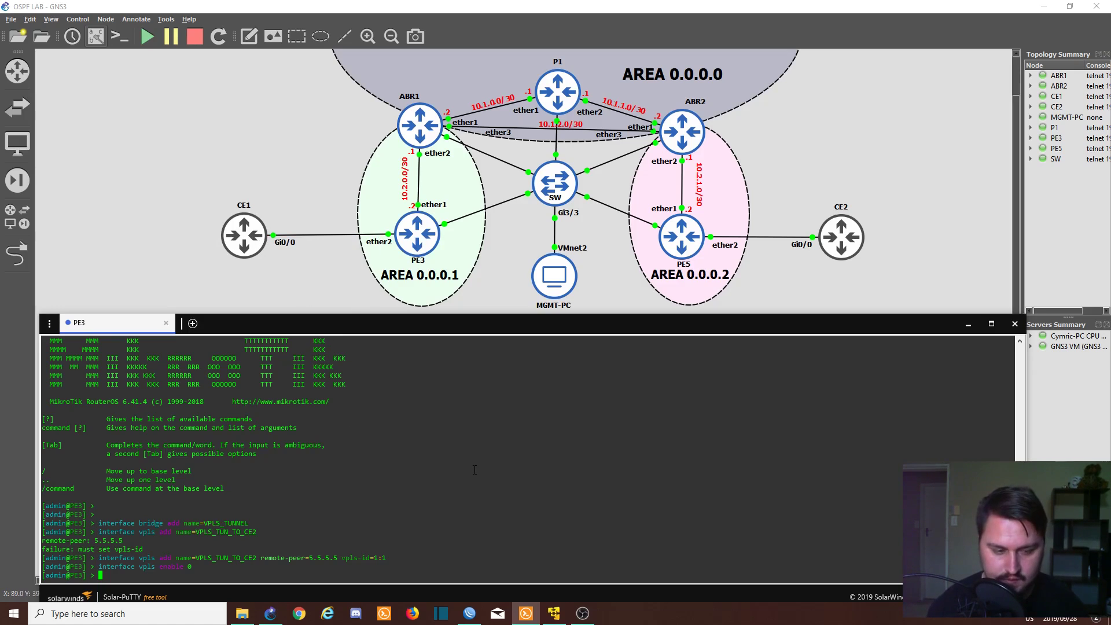
# - Add VPLS_TUN_TO_CE2 as a port of bridge VPLS_TUNNEL
pyautogui.write('interface b')
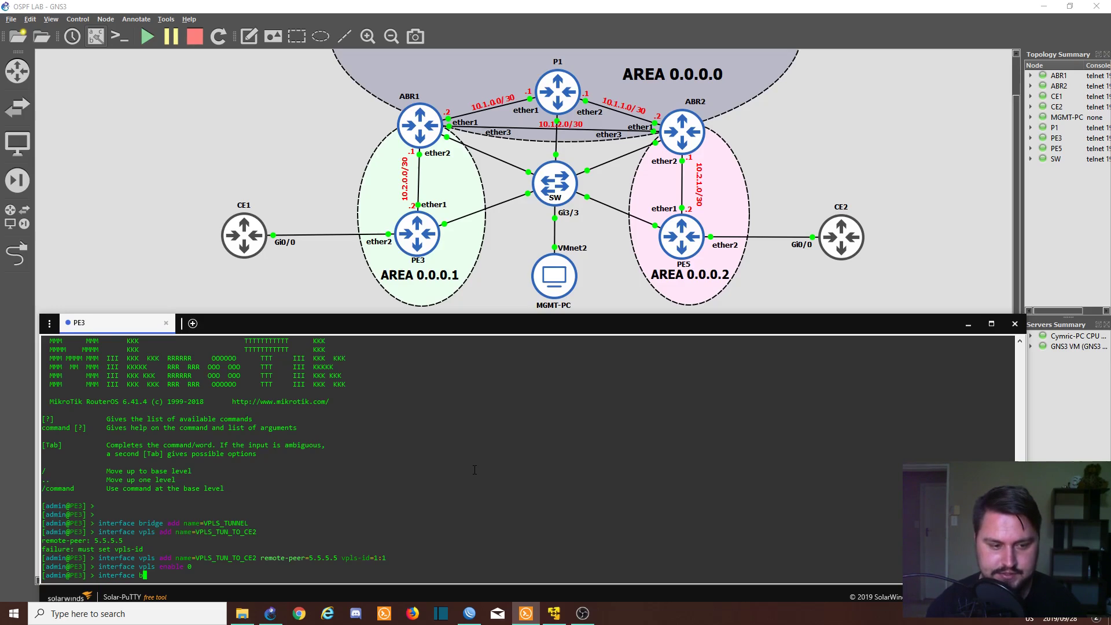
pyautogui.write('ridge port ')
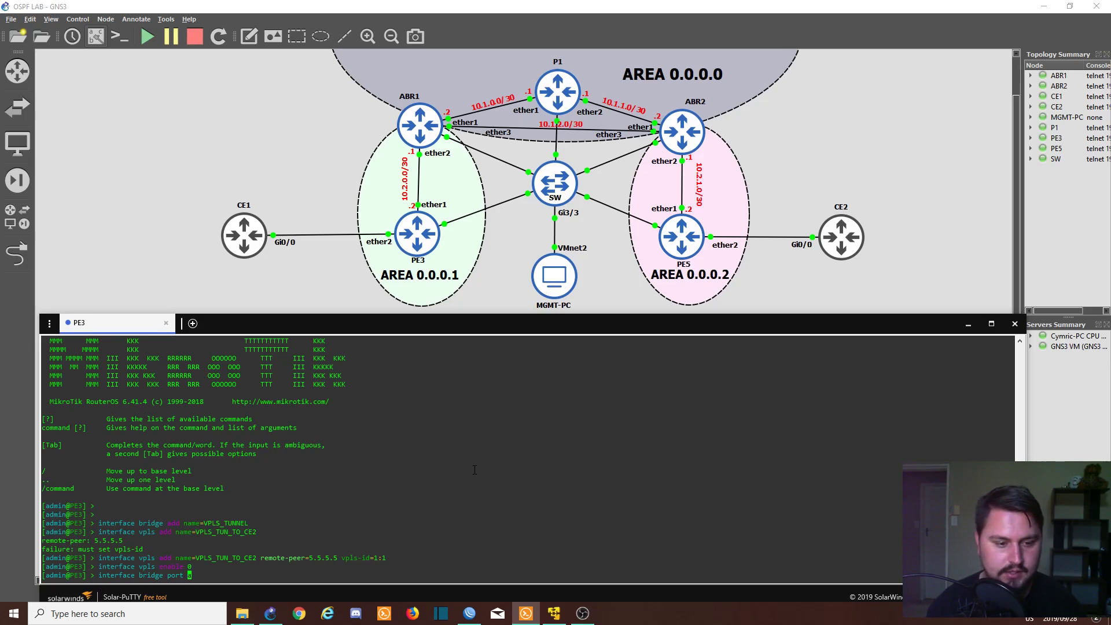
pyautogui.write('add interface=')
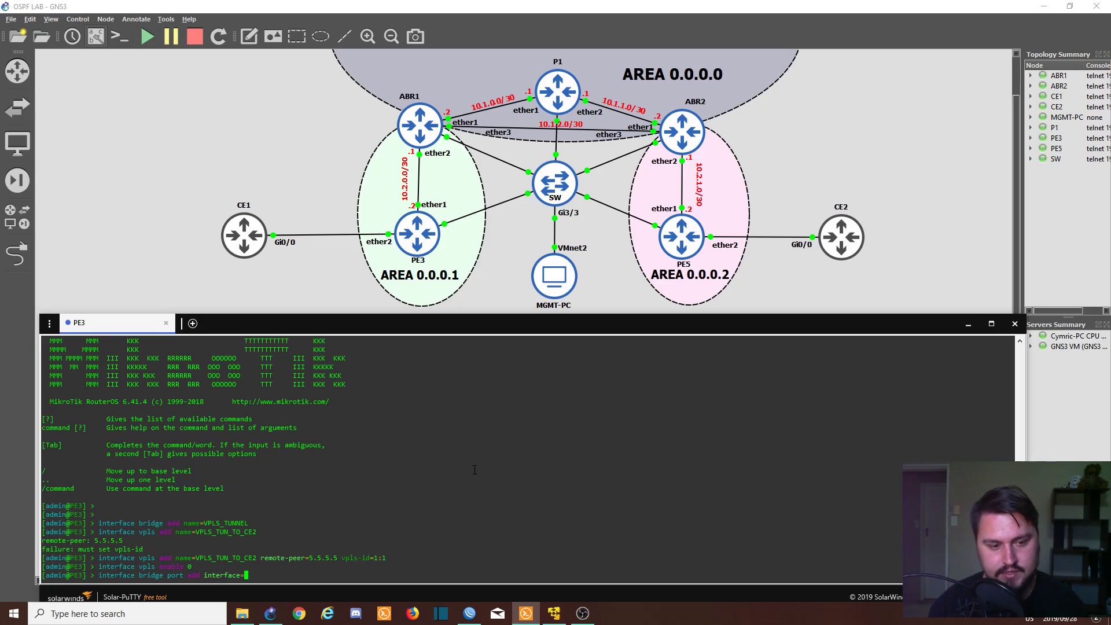
pyautogui.write('VPLS_TUN_TO_CE2')
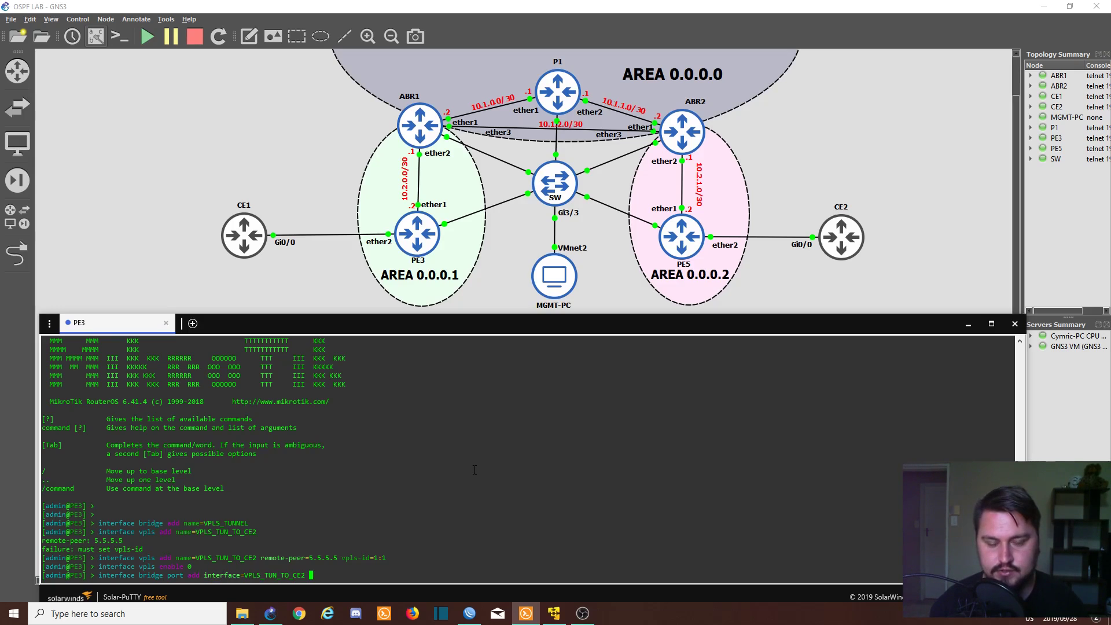
pyautogui.press('Return')
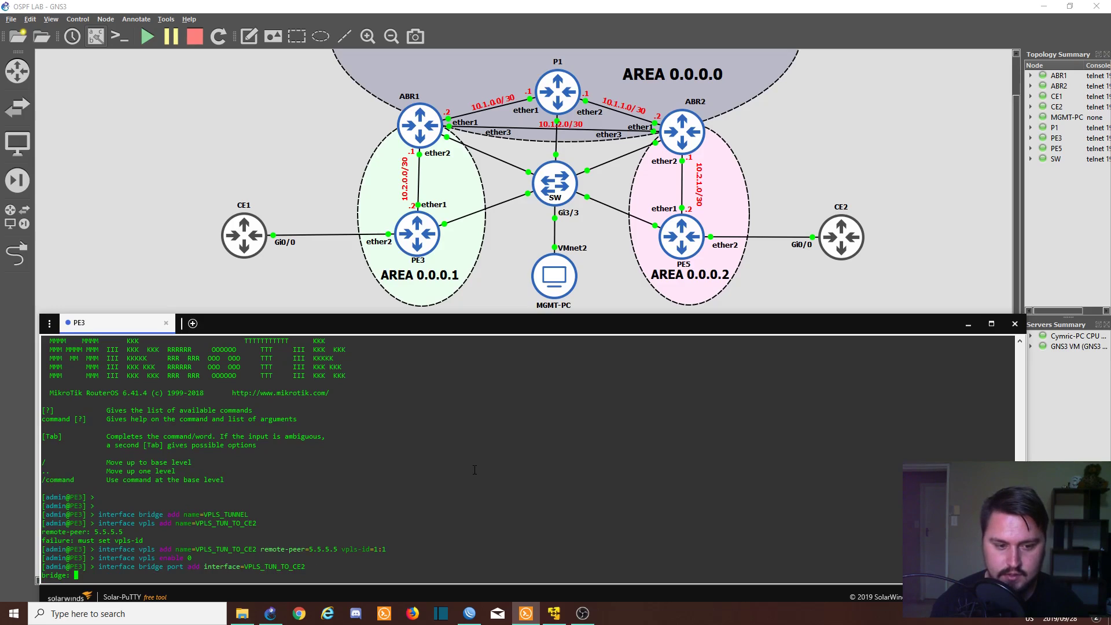
pyautogui.write('VPLS_TUNNEL')
pyautogui.press('Return')
# - Edit the recalled command to add ether2 as a port of bridge VPLS_TUNNEL
pyautogui.press('Up')
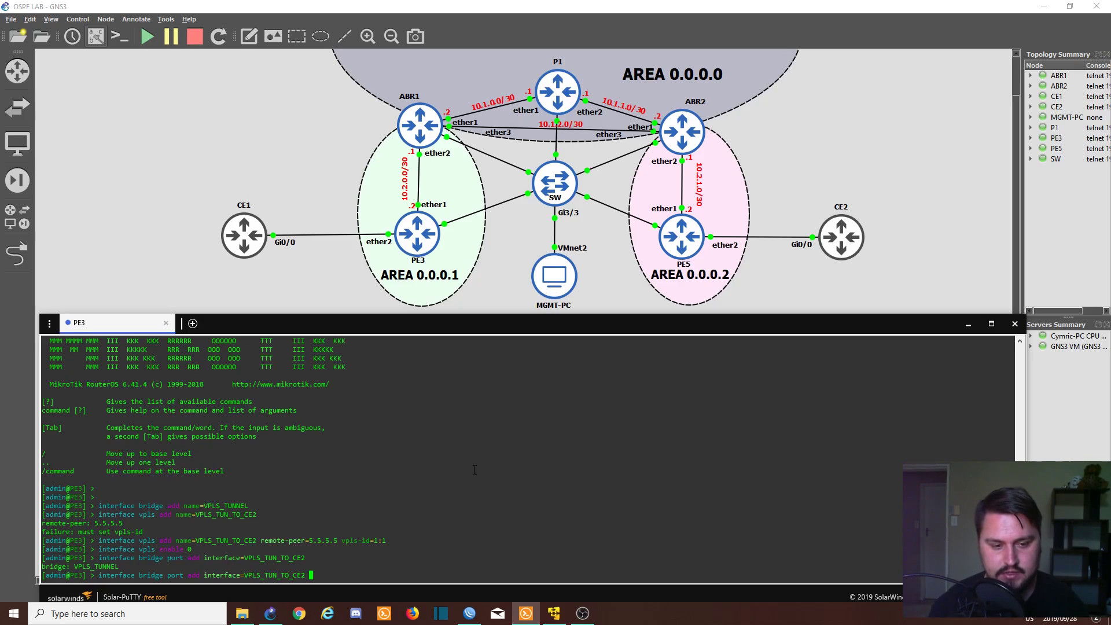
pyautogui.write('bridge=VPLS_TUNNEL')
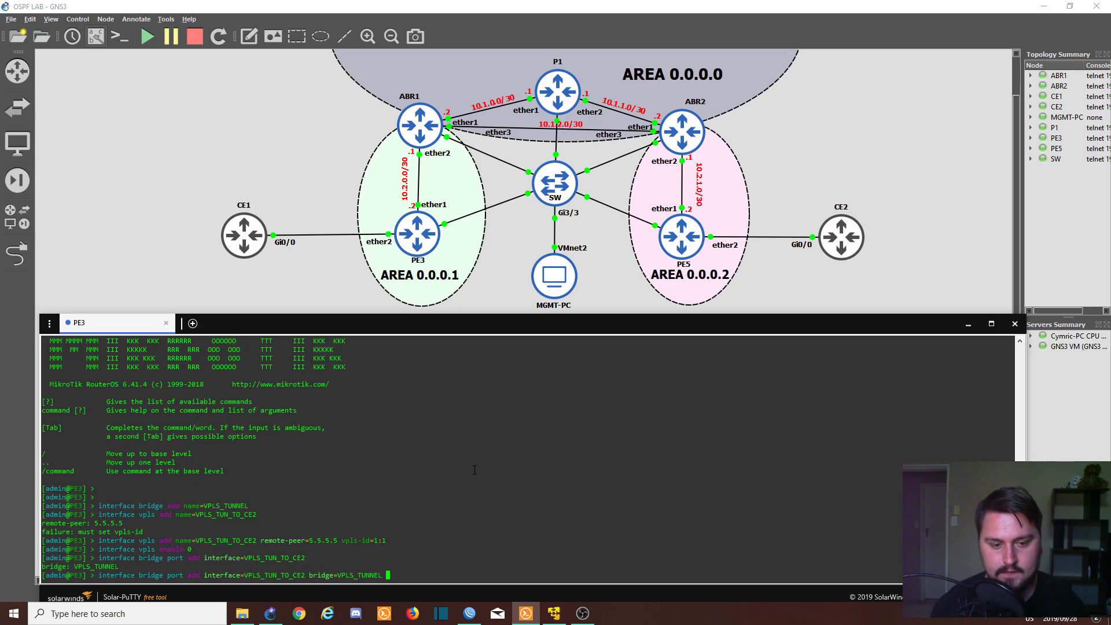
pyautogui.press('Left')
pyautogui.press('Left')
pyautogui.press('Left')
pyautogui.press('Left')
pyautogui.press('Left')
pyautogui.press('Left')
pyautogui.press('Left')
pyautogui.press('Left')
pyautogui.press('Left')
pyautogui.press('Left')
pyautogui.press('Left')
pyautogui.press('Left')
pyautogui.press('Left')
pyautogui.press('Left')
pyautogui.press('Left')
pyautogui.press('Left')
pyautogui.press('Left')
pyautogui.press('Left')
pyautogui.press('Left')
pyautogui.press('Left')
pyautogui.press('Right')
pyautogui.press('BackSpace')
pyautogui.press('BackSpace')
pyautogui.press('BackSpace')
pyautogui.press('BackSpace')
pyautogui.press('BackSpace')
pyautogui.press('BackSpace')
pyautogui.press('BackSpace')
pyautogui.press('BackSpace')
pyautogui.press('BackSpace')
pyautogui.press('BackSpace')
pyautogui.press('BackSpace')
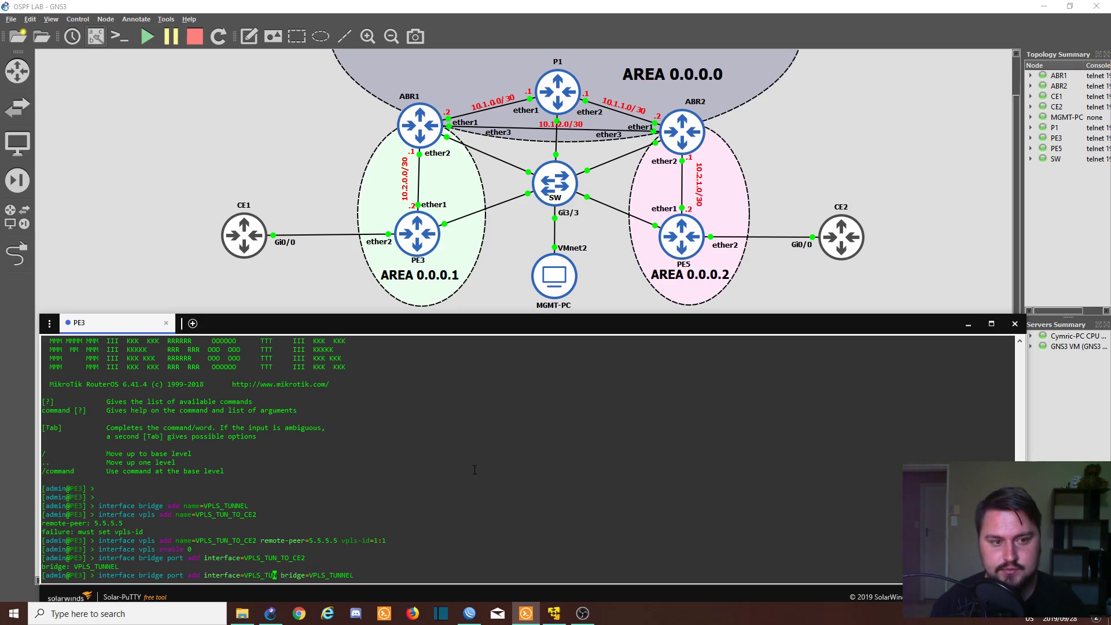
pyautogui.press('BackSpace')
pyautogui.press('BackSpace')
pyautogui.press('BackSpace')
pyautogui.press('BackSpace')
pyautogui.write('ethjer')
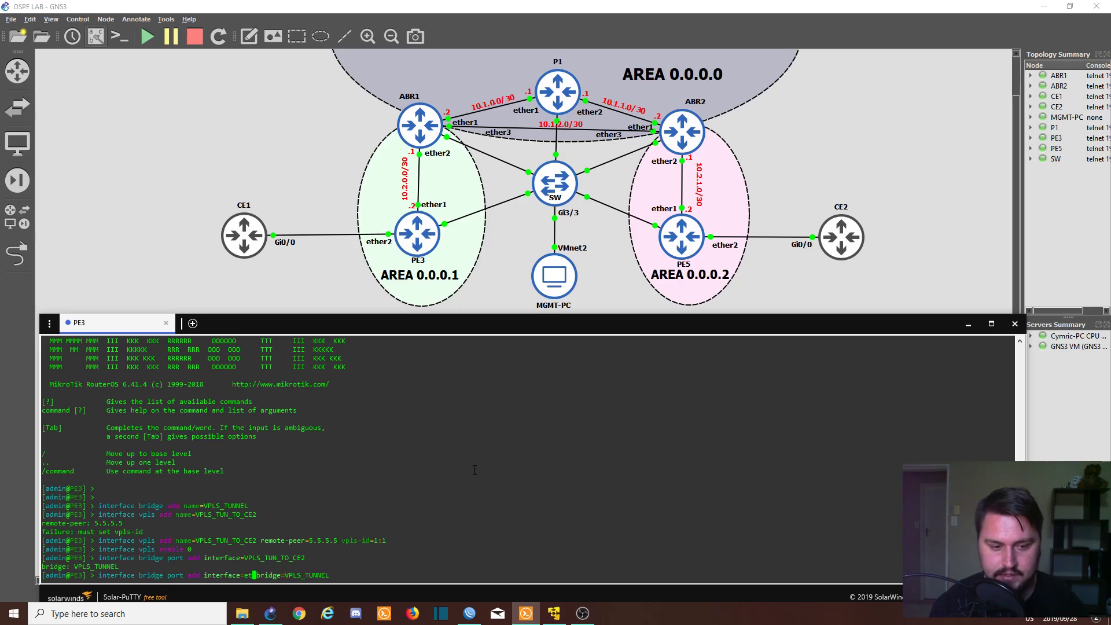
pyautogui.press('BackSpace')
pyautogui.press('BackSpace')
pyautogui.press('BackSpace')
pyautogui.write('er2')
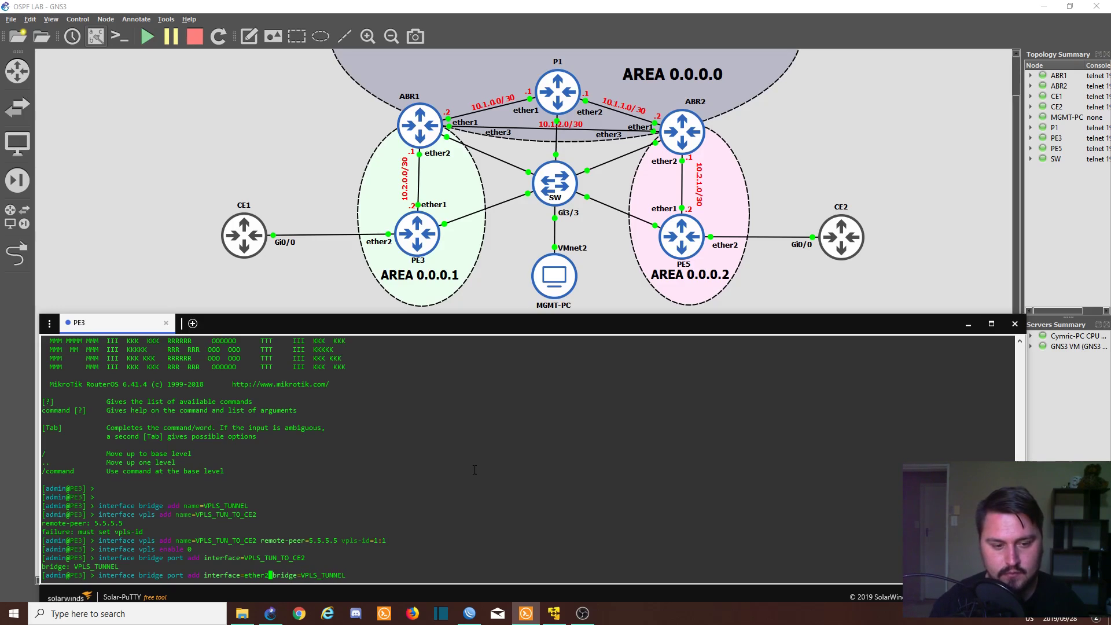
pyautogui.press('Return')
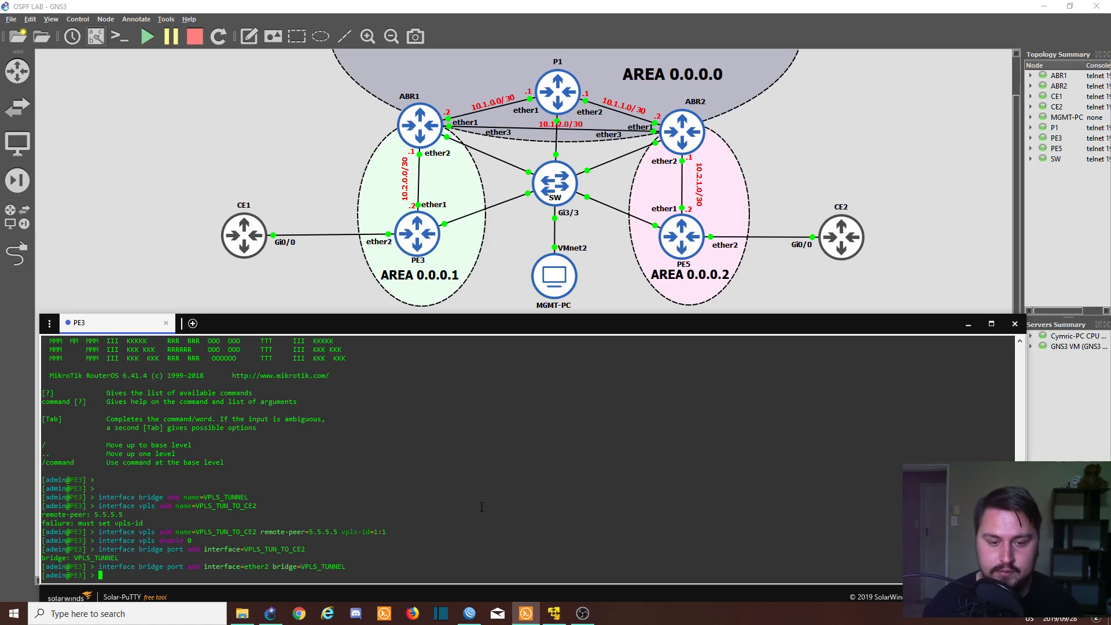
# - Maximize the PE5 WinBox window and open the MPLS VPLS interface list
pyautogui.click(470, 616)
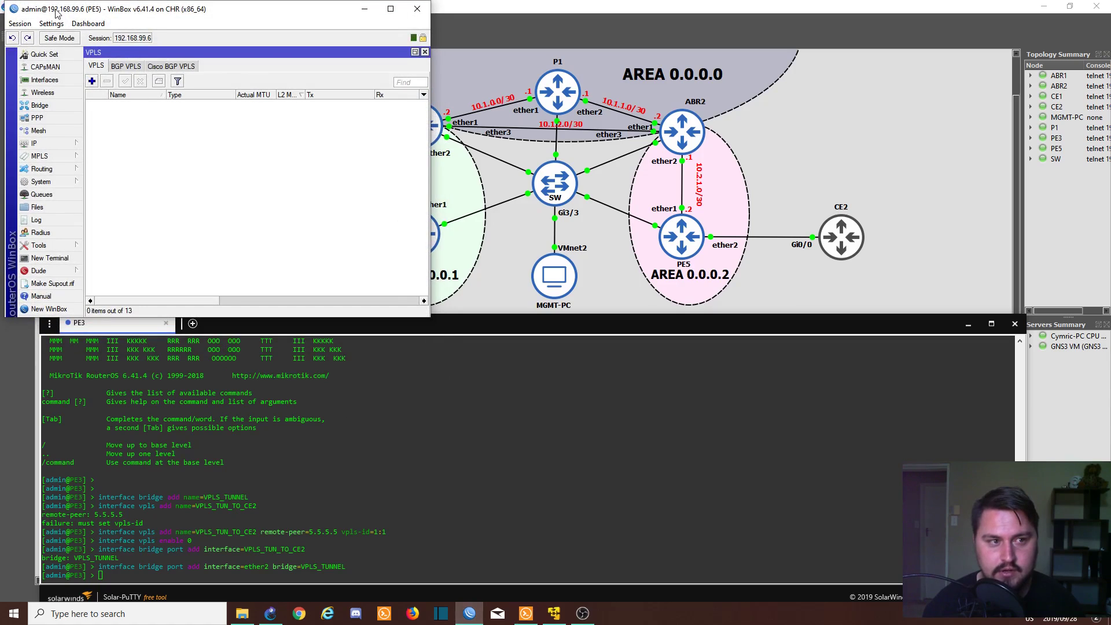
pyautogui.moveTo(63, 9); pyautogui.dragTo(452, 126)
pyautogui.moveTo(521, 126)
pyautogui.mouseDown()
pyautogui.moveTo(586, 154)
pyautogui.moveTo(499, 129)
pyautogui.mouseUp()
pyautogui.press('super+Up')
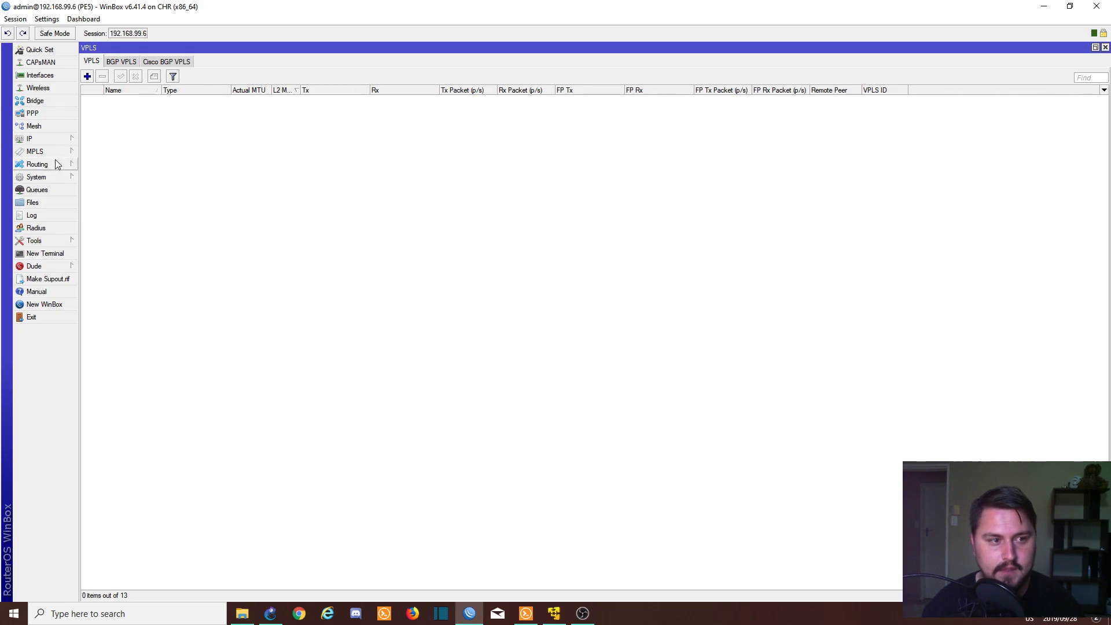
pyautogui.moveTo(53, 155)
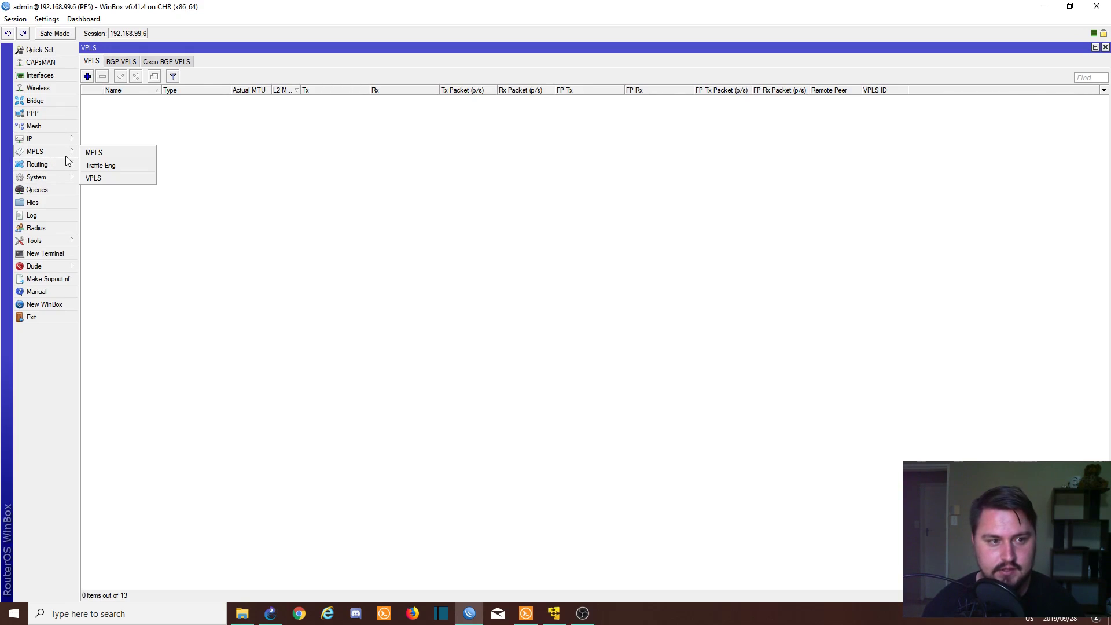
pyautogui.click(103, 180)
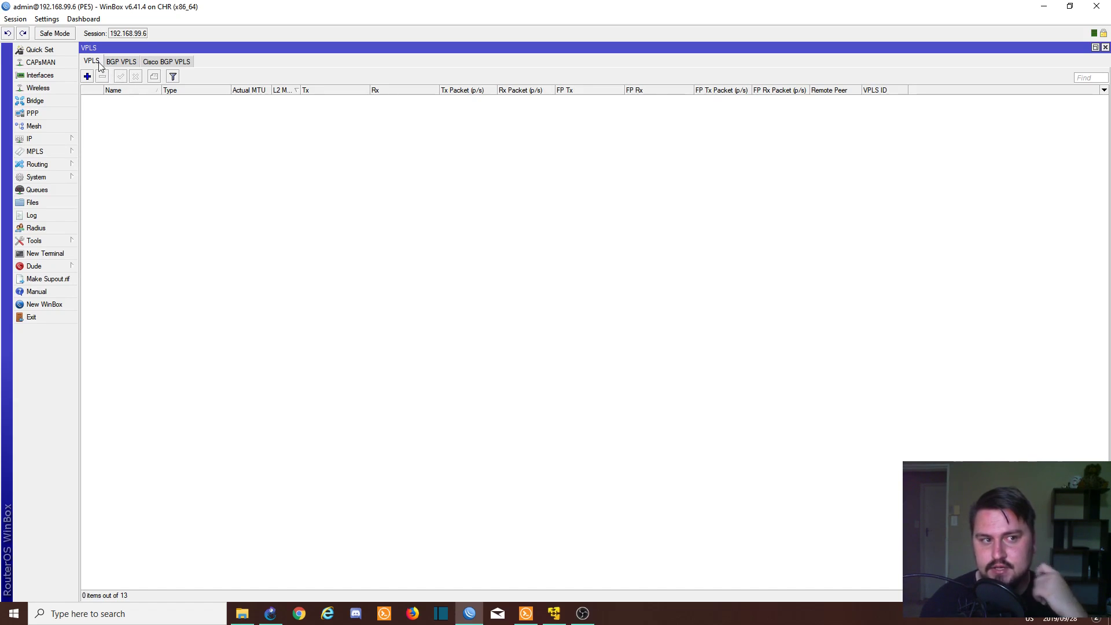
# - Add VPLS interface VPLS_TUN_TO_CE1 with remote peer 4.4.4.4 and VPLS ID 1:1
pyautogui.click(88, 81)
pyautogui.click(270, 78)
pyautogui.doubleClick(270, 78)
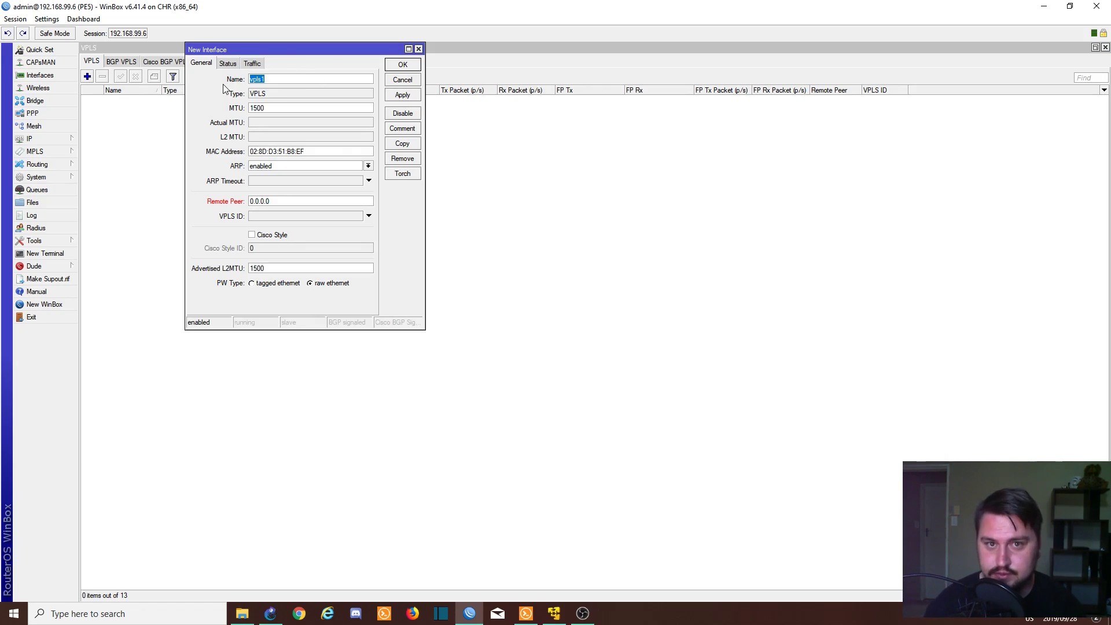
pyautogui.write('VPLS_TUN_TO_CE1')
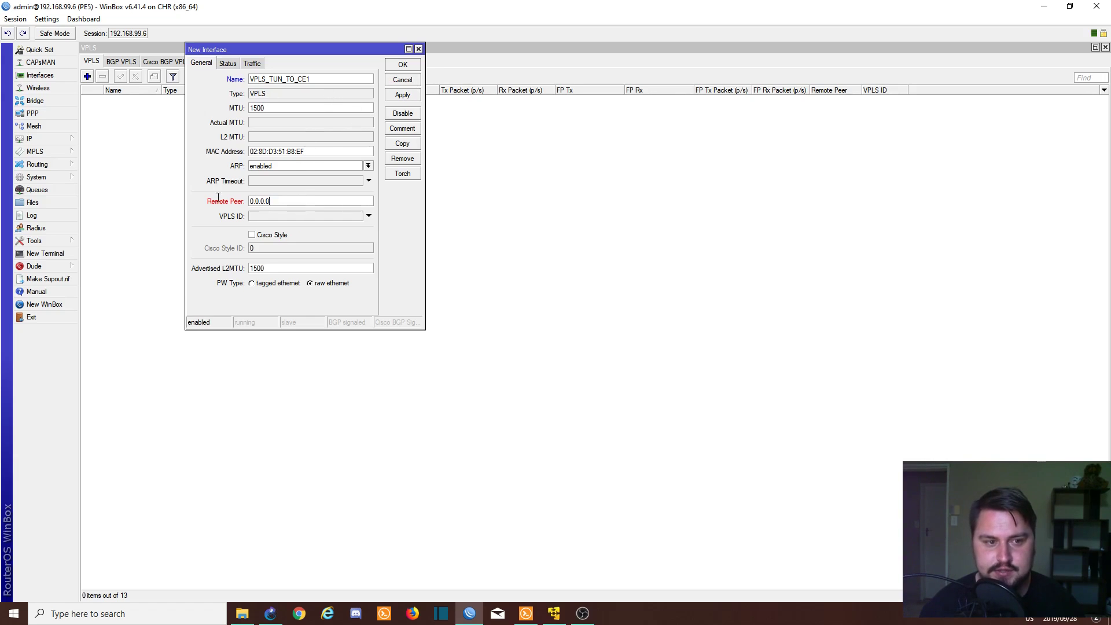
pyautogui.doubleClick(283, 201)
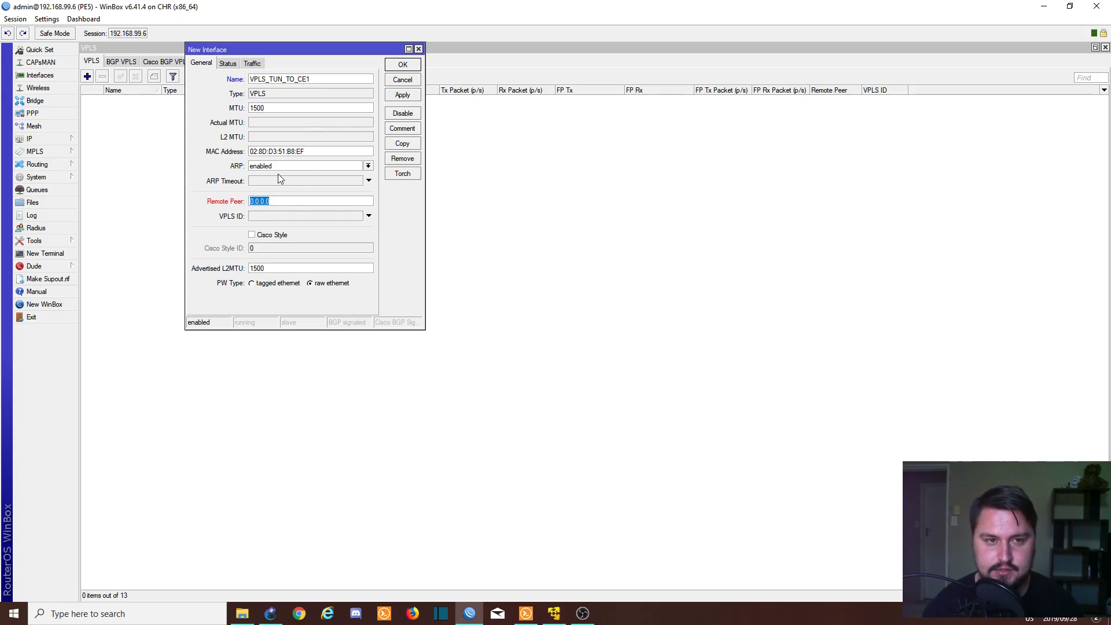
pyautogui.write('4.4.4.4')
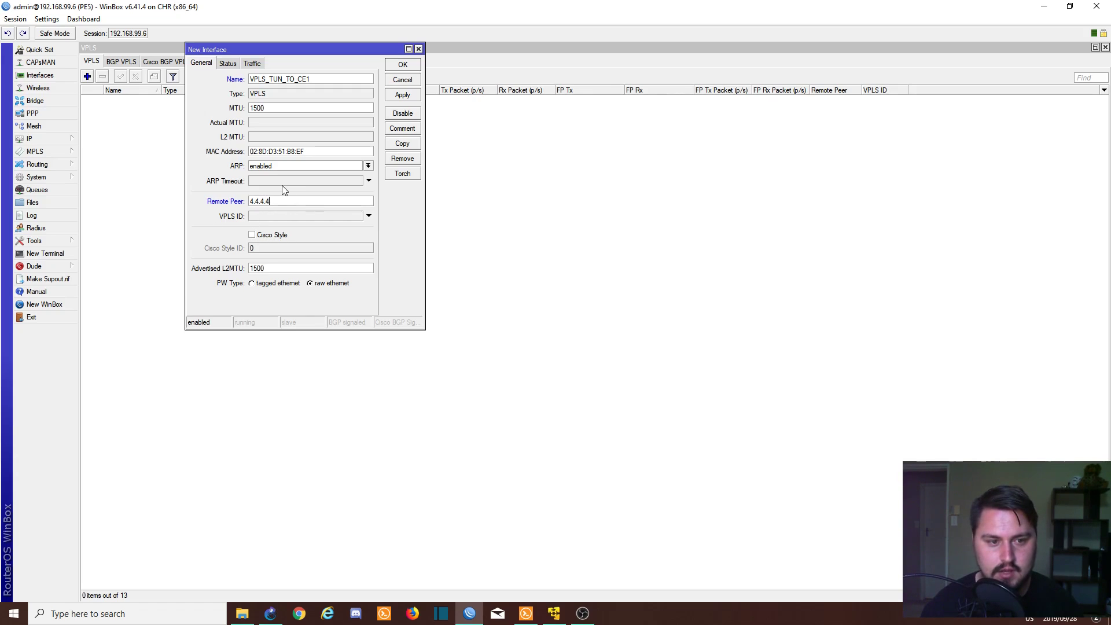
pyautogui.click(270, 216)
pyautogui.write('1:1')
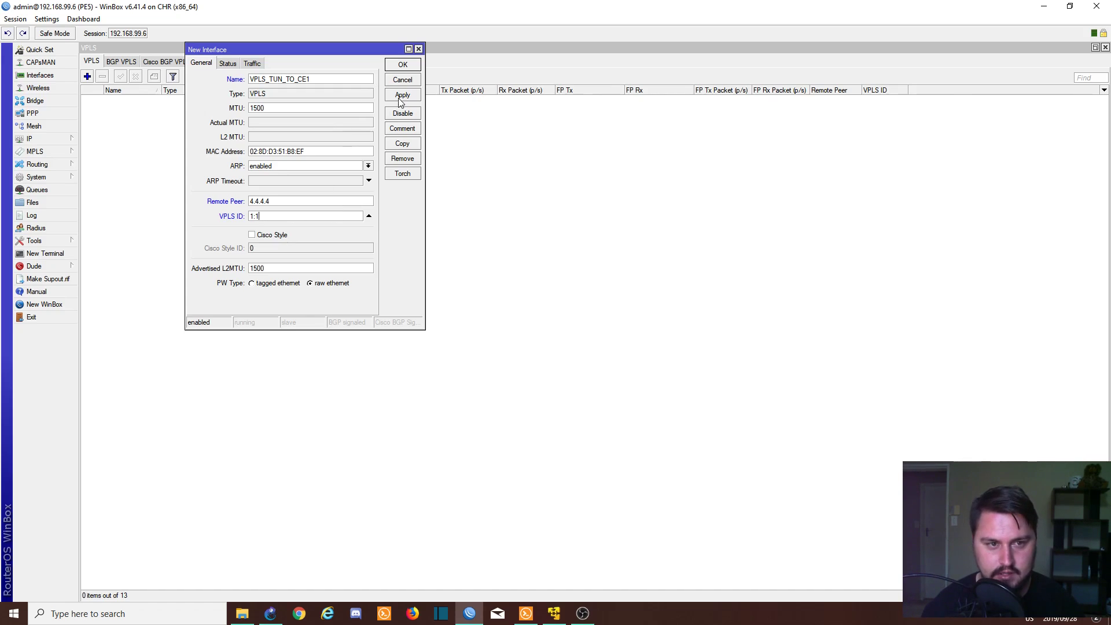
pyautogui.click(403, 96)
pyautogui.click(402, 64)
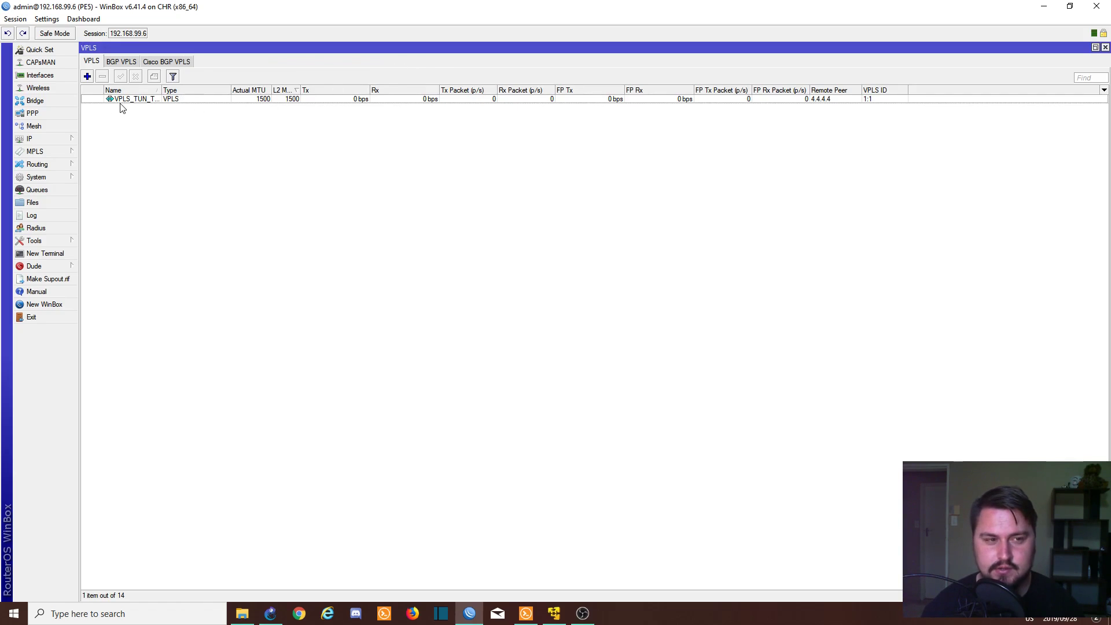
pyautogui.click(87, 100)
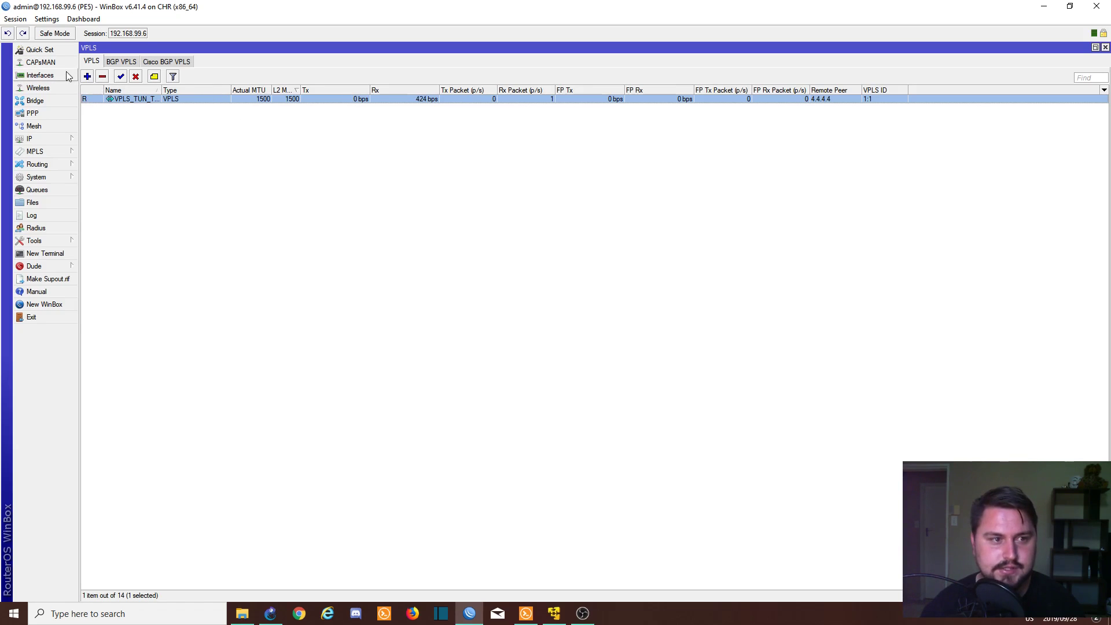
# - Create a new bridge named VPLS_BRDIGE in WinBox's Bridge settings
pyautogui.click(67, 102)
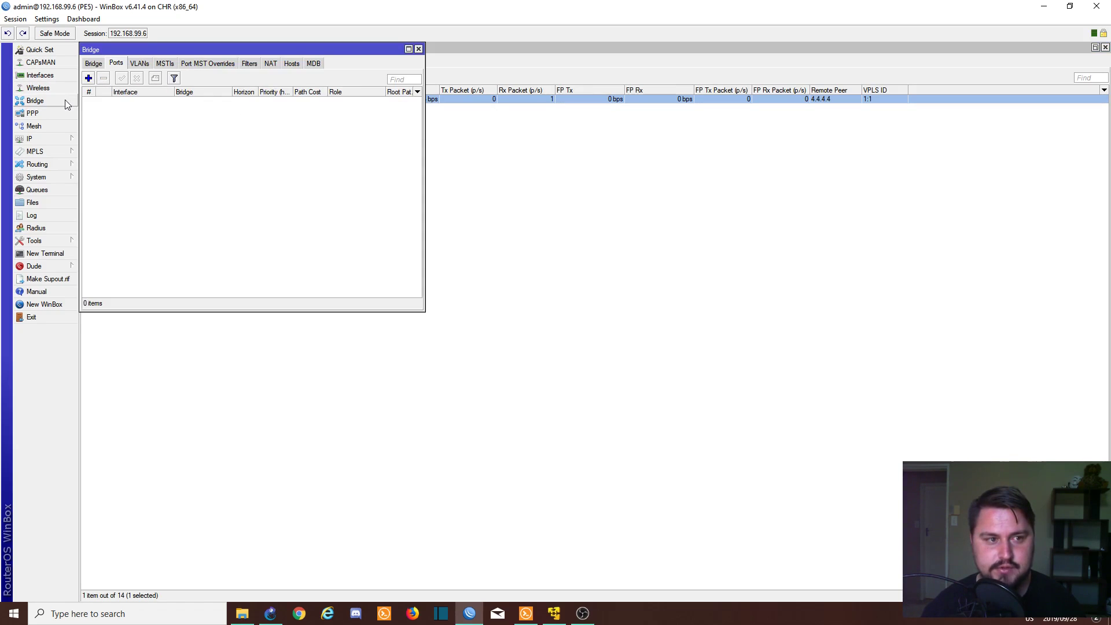
pyautogui.click(93, 65)
pyautogui.click(89, 78)
pyautogui.write('VPLS_BRDIGE')
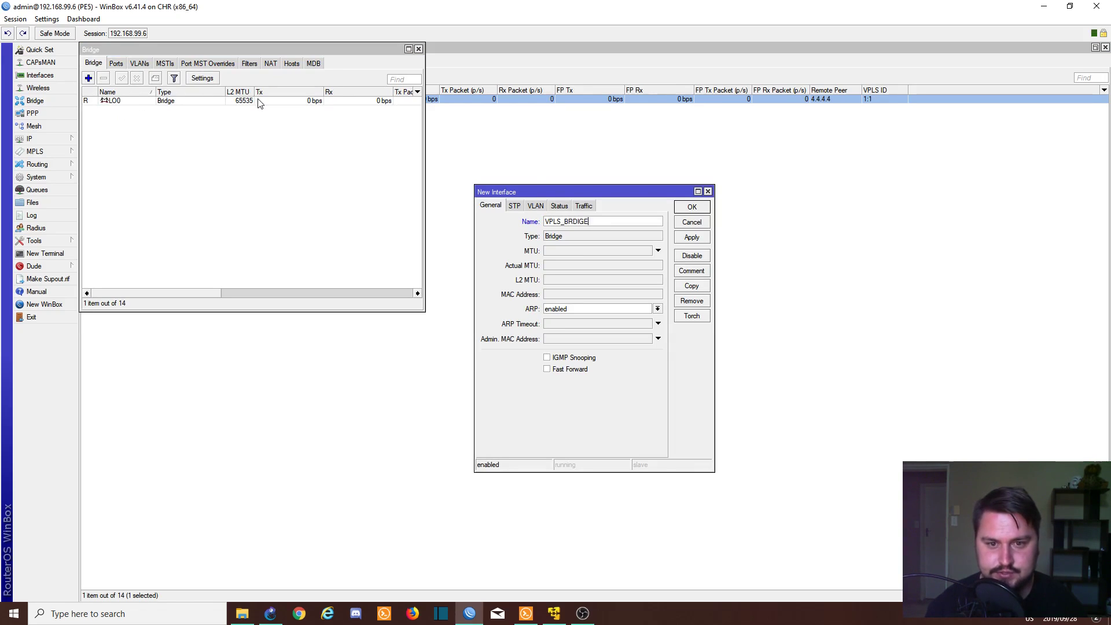
pyautogui.press('Return')
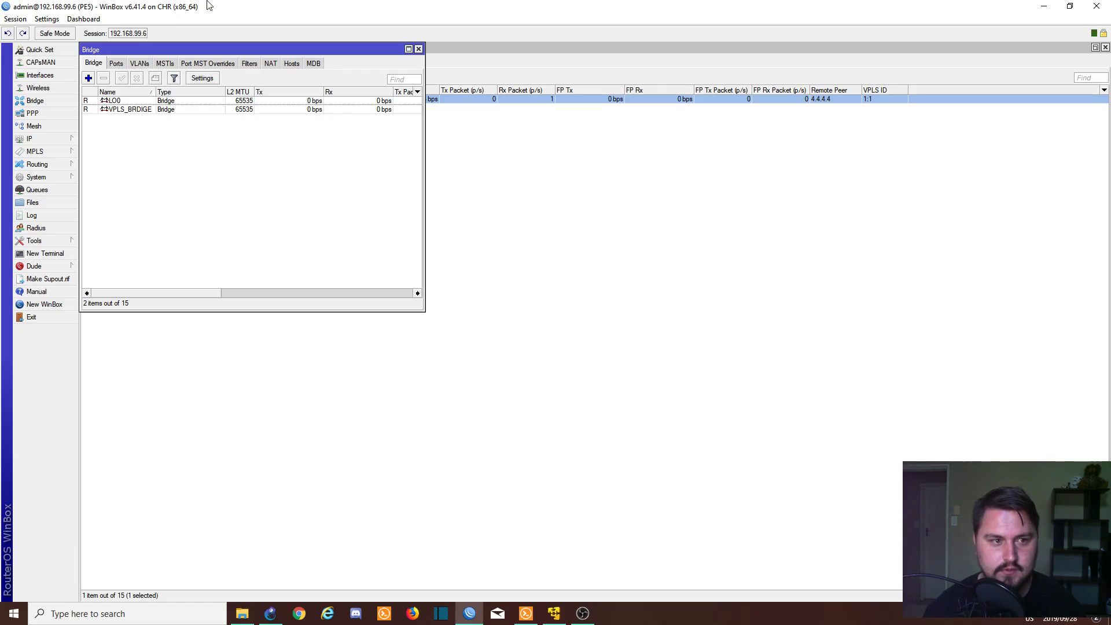
# - Add VPLS_TUN_TO_CE1 and ether2 as ports of the LO0 bridge
pyautogui.click(115, 64)
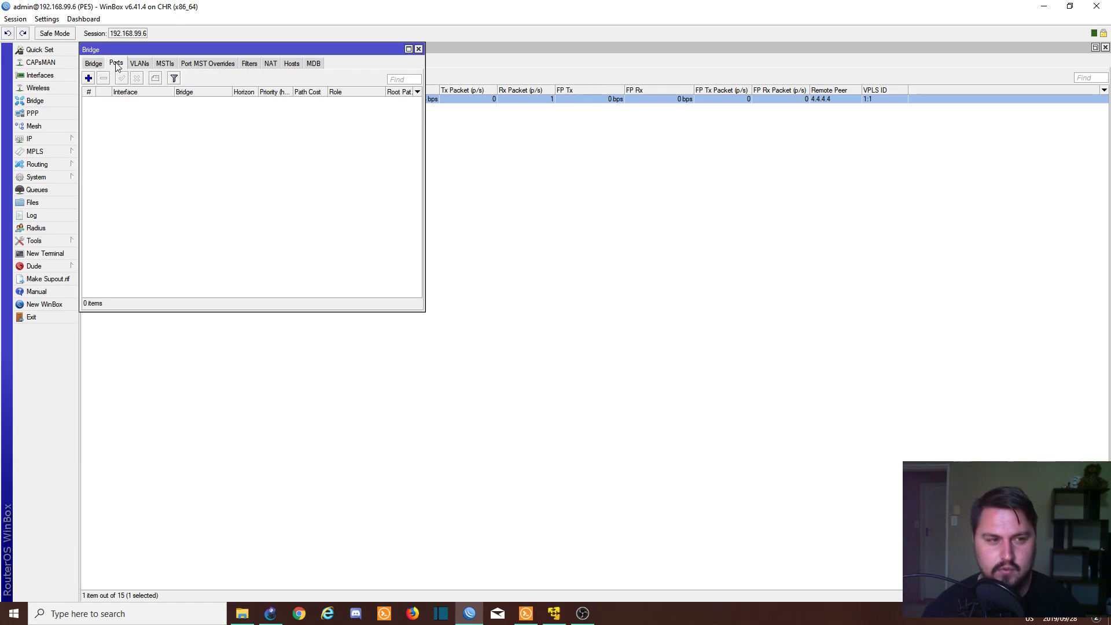
pyautogui.click(88, 78)
pyautogui.click(579, 290)
pyautogui.click(577, 298)
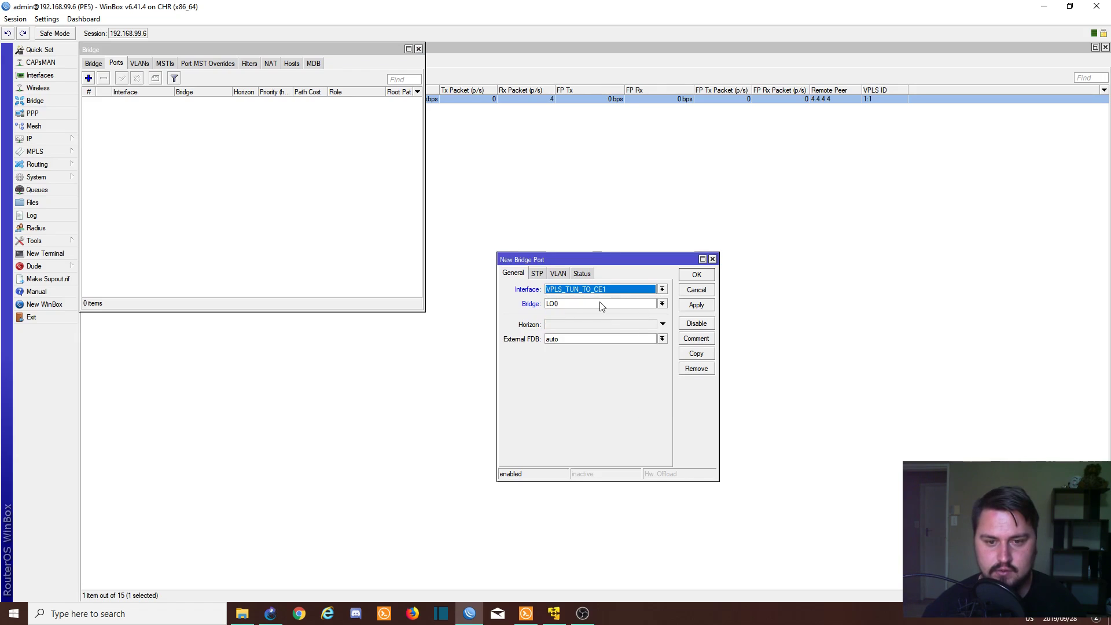
pyautogui.click(698, 307)
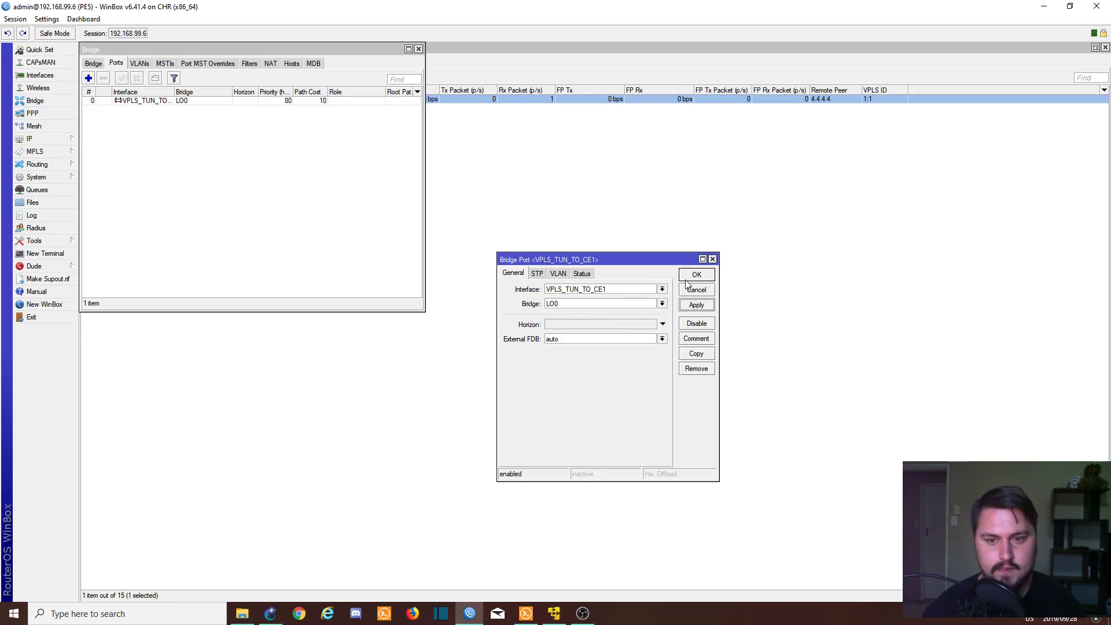
pyautogui.click(690, 276)
pyautogui.click(89, 78)
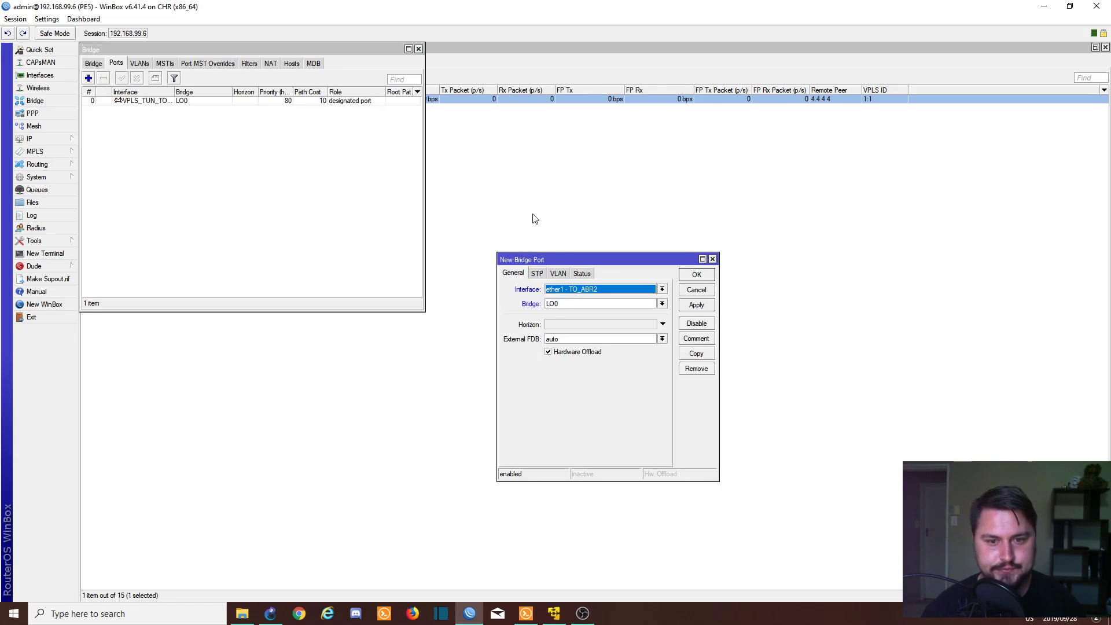
pyautogui.click(571, 291)
pyautogui.click(570, 325)
pyautogui.click(700, 306)
pyautogui.click(695, 281)
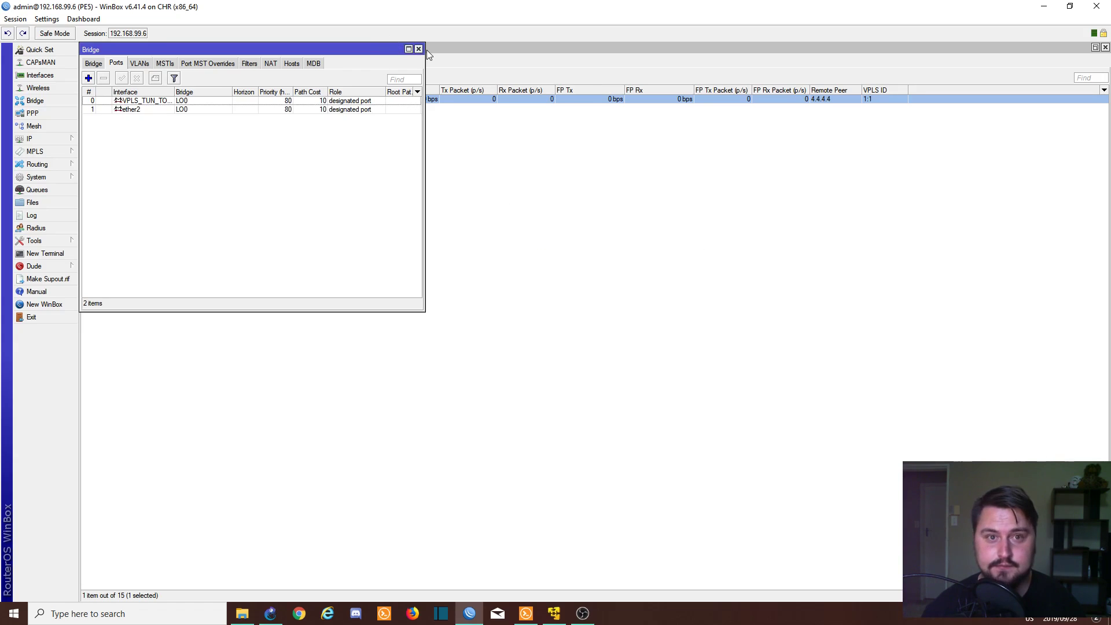
pyautogui.click(419, 49)
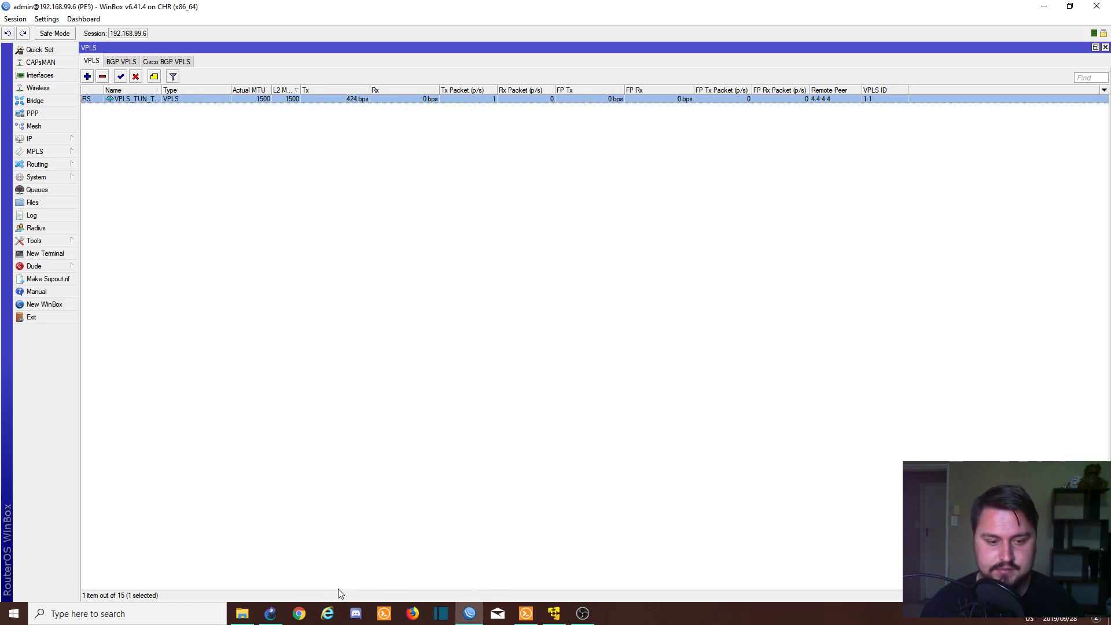
# - Switch back to the GNS3 OSPF LAB topology window
pyautogui.click(270, 612)
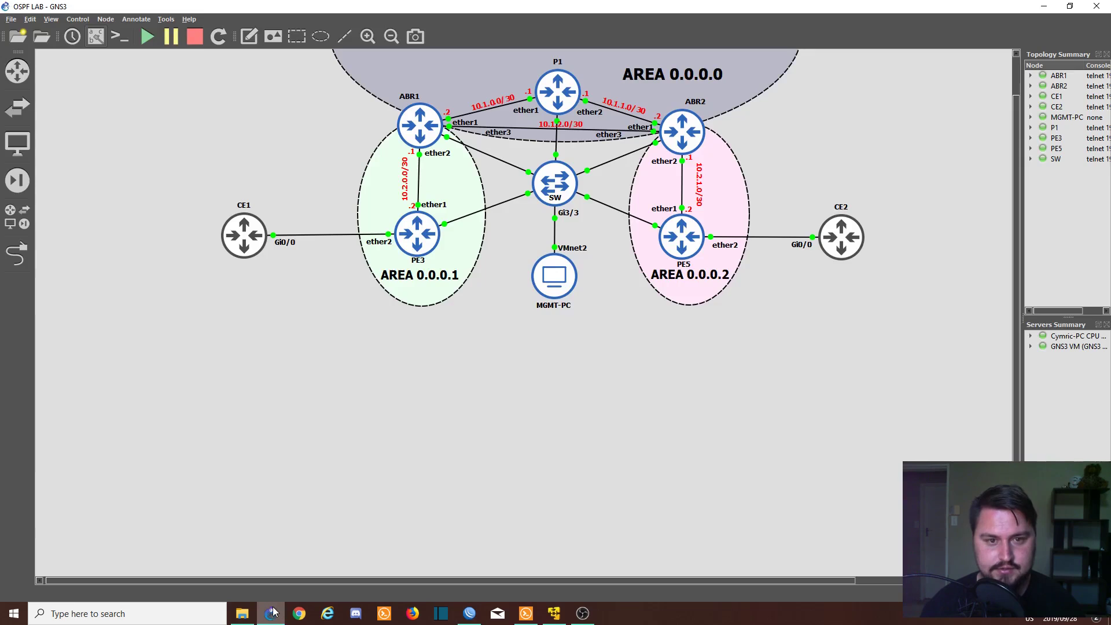
# - Open console sessions to CE1 and CE2 and bring up CE1's prompt
pyautogui.doubleClick(250, 237)
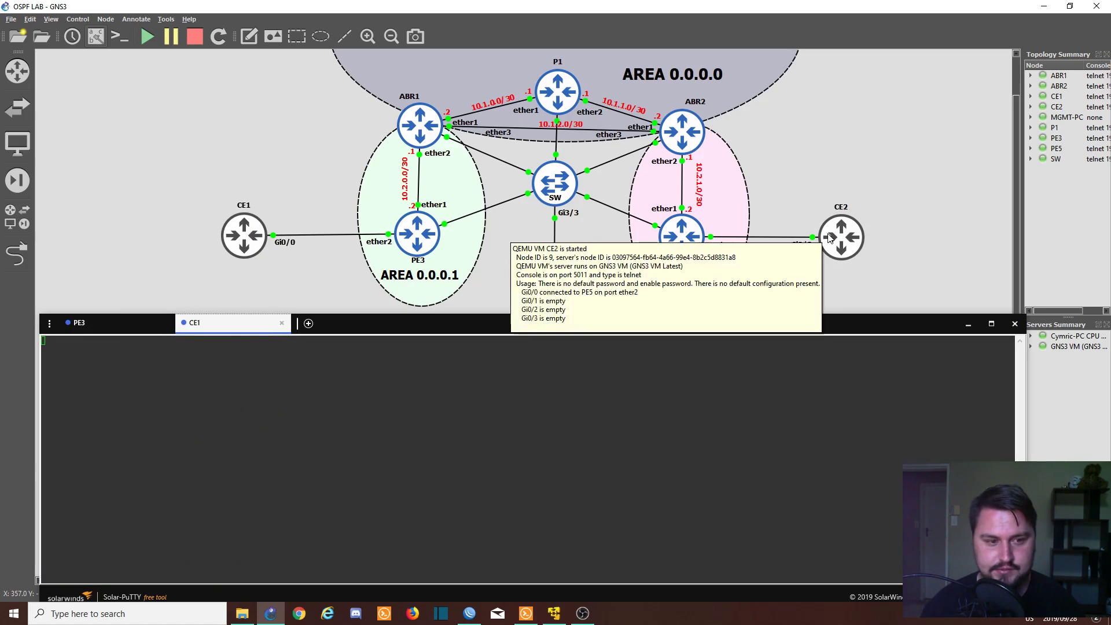
pyautogui.doubleClick(830, 237)
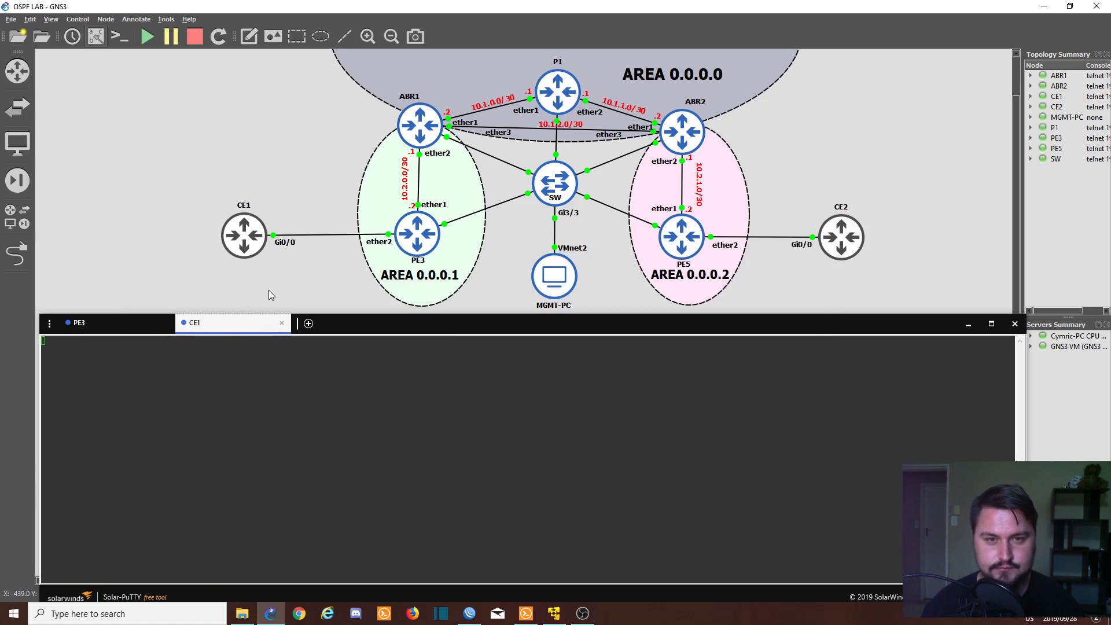
pyautogui.click(254, 333)
pyautogui.press('Return')
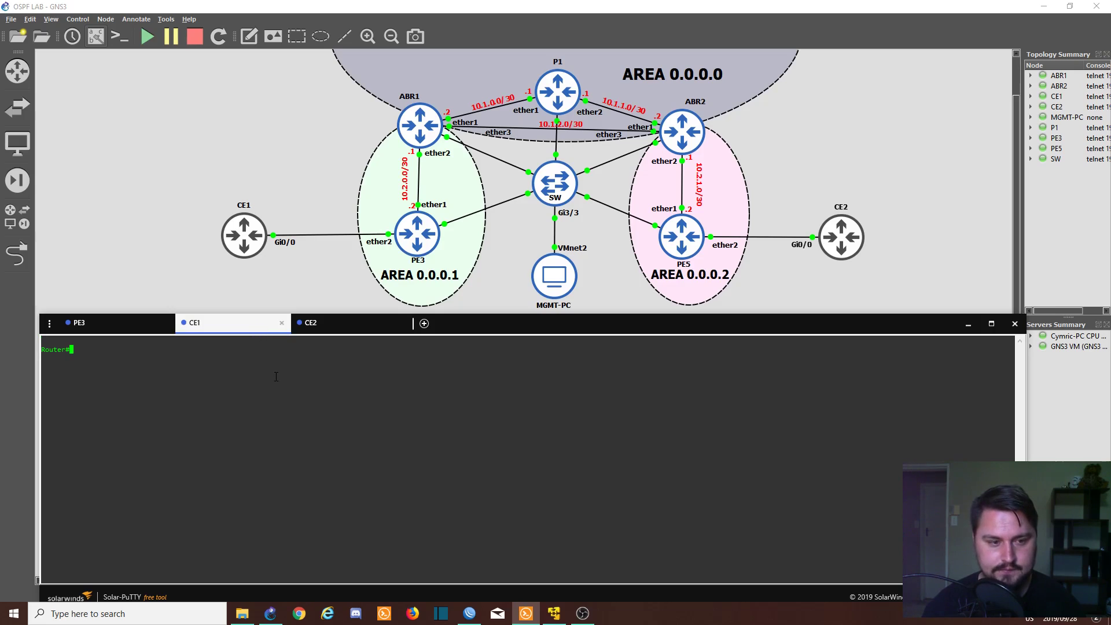
# - Give CE1's Gi0/0 the address 192.168.20.1 255.255.255.0 and enable it with no shut
pyautogui.write('config t')
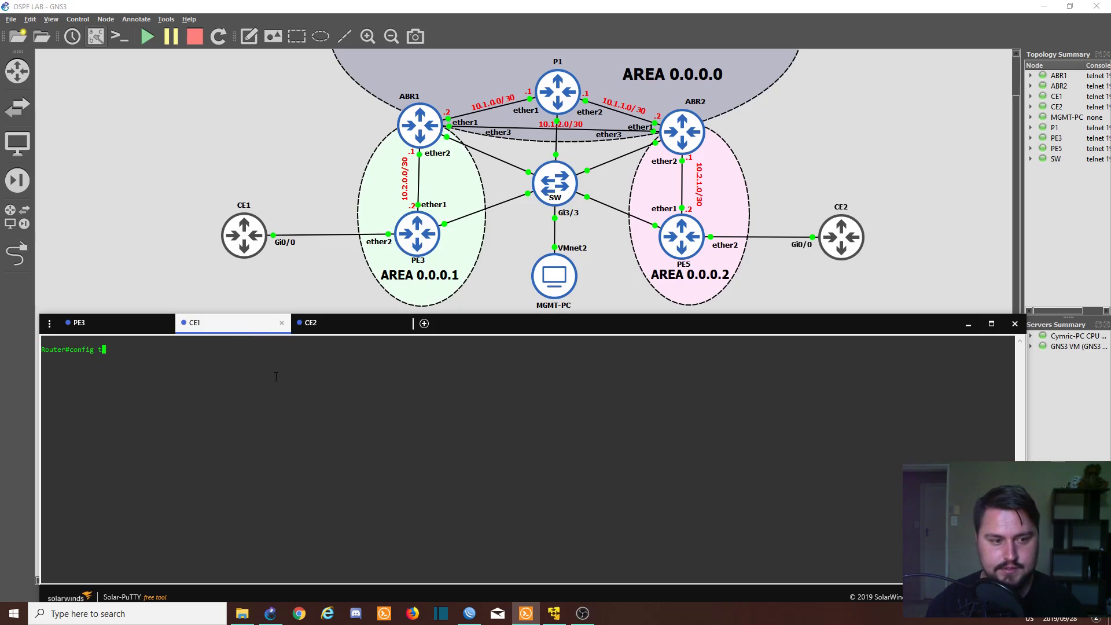
pyautogui.press('Return')
pyautogui.write('int gi0/0')
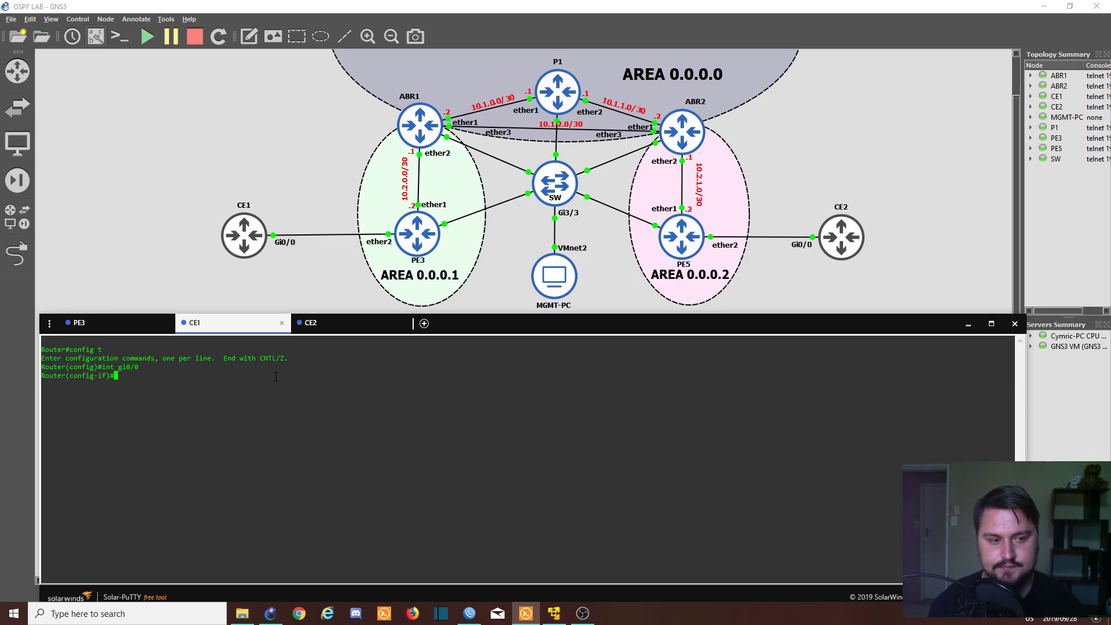
pyautogui.write('ip add')
pyautogui.press('Tab')
pyautogui.write('192')
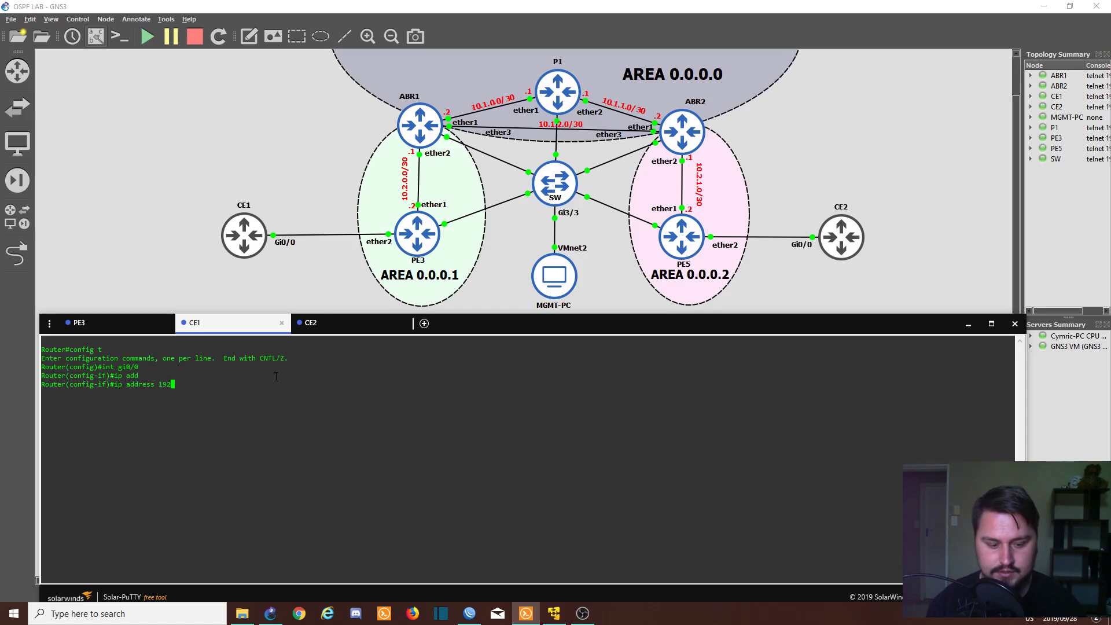
pyautogui.write('.168.')
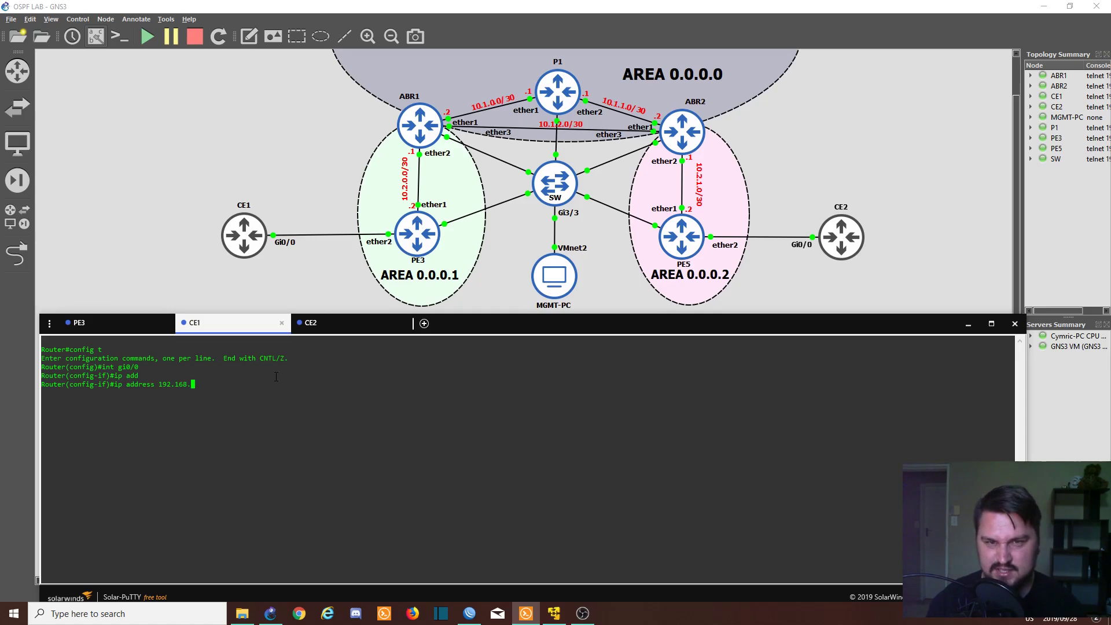
pyautogui.write('20.1 255.255.255.0')
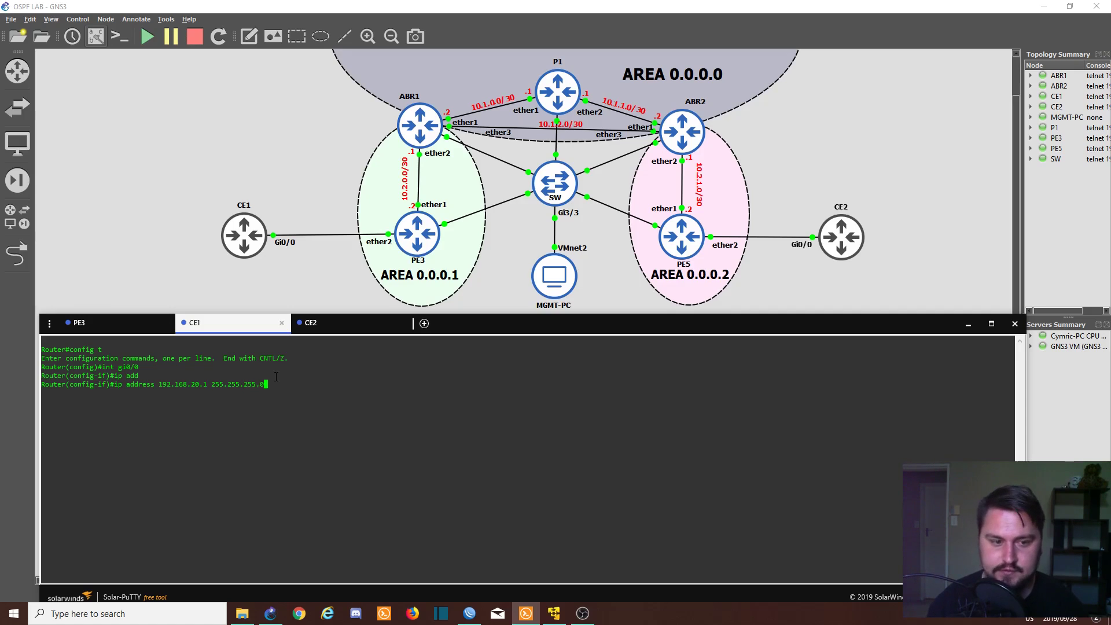
pyautogui.press('Return')
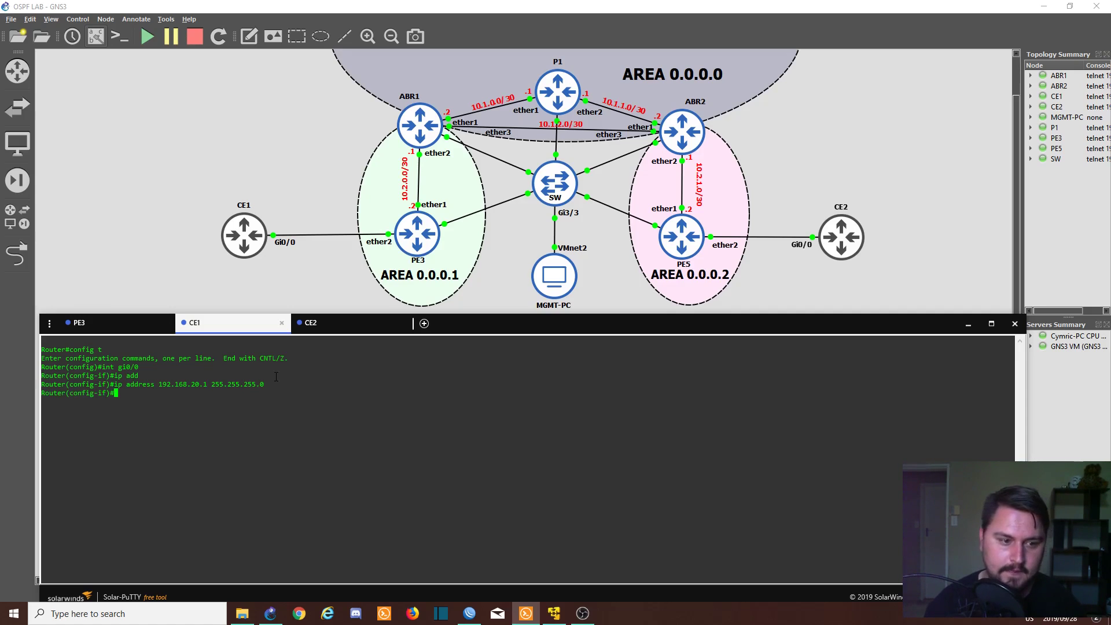
pyautogui.write('no shut')
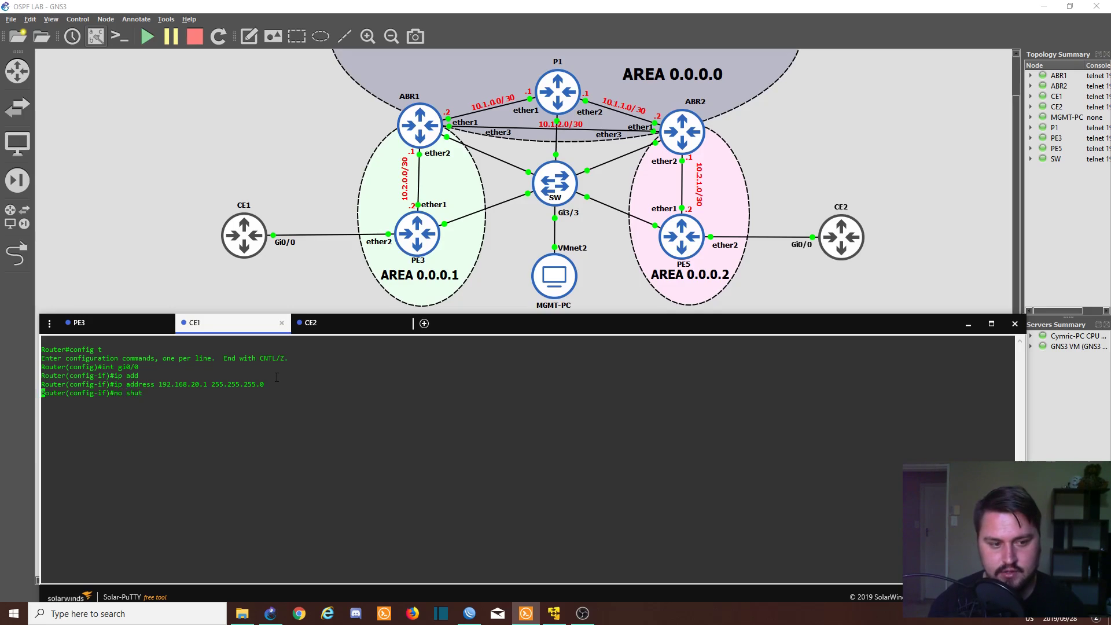
pyautogui.press('Return')
# - Save CE1's configuration with wr and bring up CE2's console prompt
pyautogui.hotkey('ctrl', 'z')
pyautogui.write('wr')
pyautogui.press('Return')
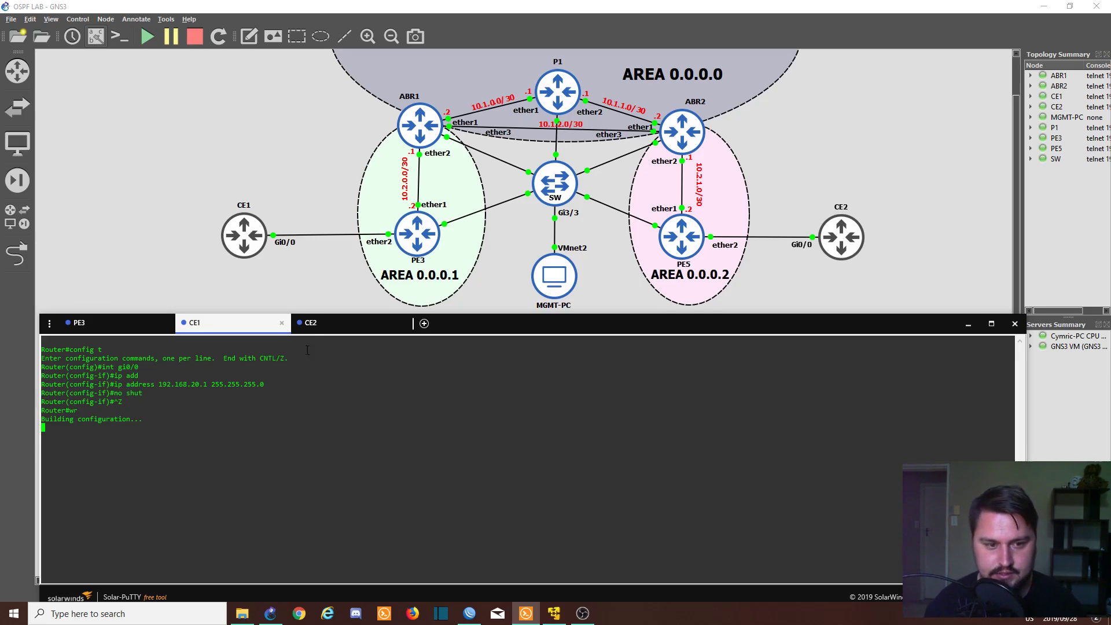
pyautogui.click(321, 327)
pyautogui.press('Return')
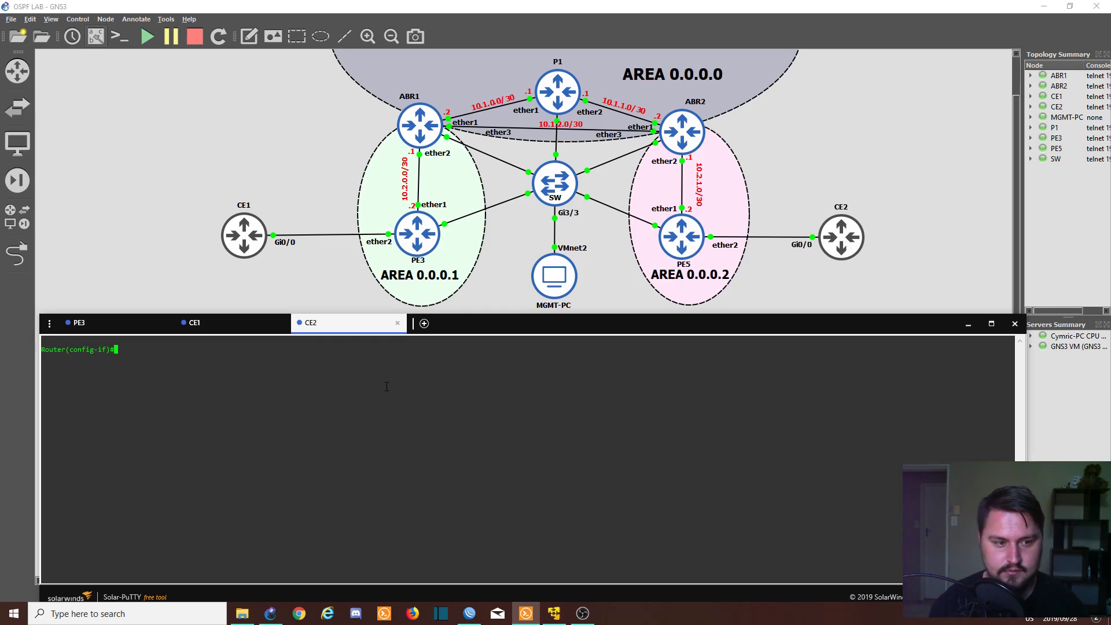
# - Leave configuration mode on CE2 and list its interfaces with show ip int br
pyautogui.hotkey('ctrl', 'z')
pyautogui.hotkey('ctrl', 'z')
pyautogui.press('Return')
pyautogui.press('Return')
pyautogui.write('show ip int br')
pyautogui.press('Return')
# - Enable CE2's Gi0/0 and assign it 192.168.20.2 255.255.255.0
pyautogui.write('config t')
pyautogui.press('Return')
pyautogui.write('int Gi0/0')
pyautogui.press('Return')
pyautogui.write('no shut')
pyautogui.press('Return')
pyautogui.write('ip add')
pyautogui.press('Tab')
pyautogui.write('192.1')
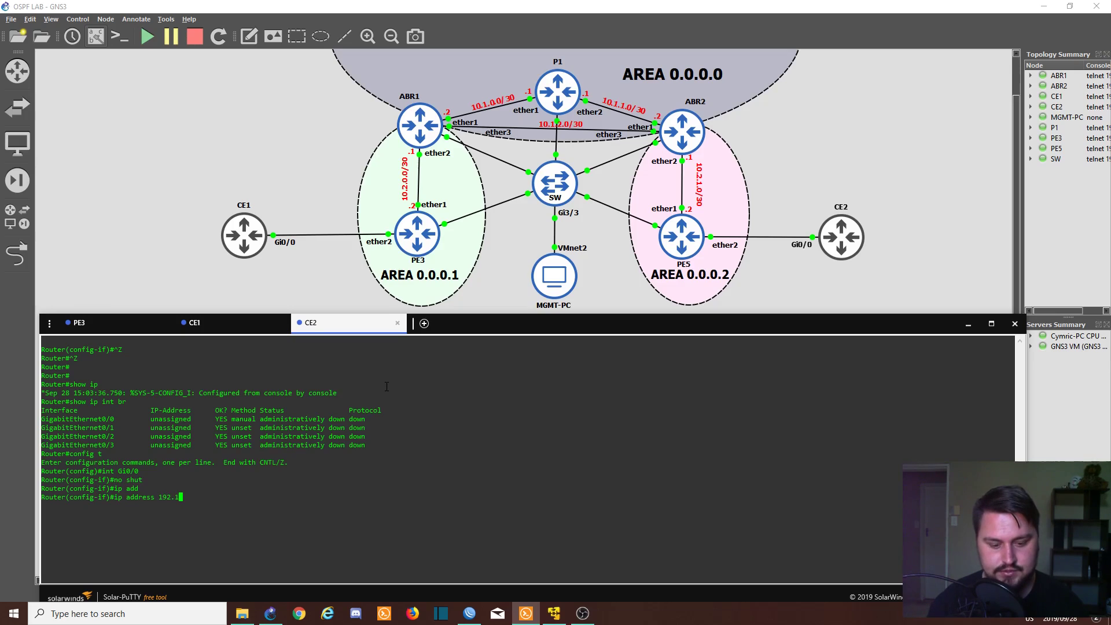
pyautogui.write('68.20.')
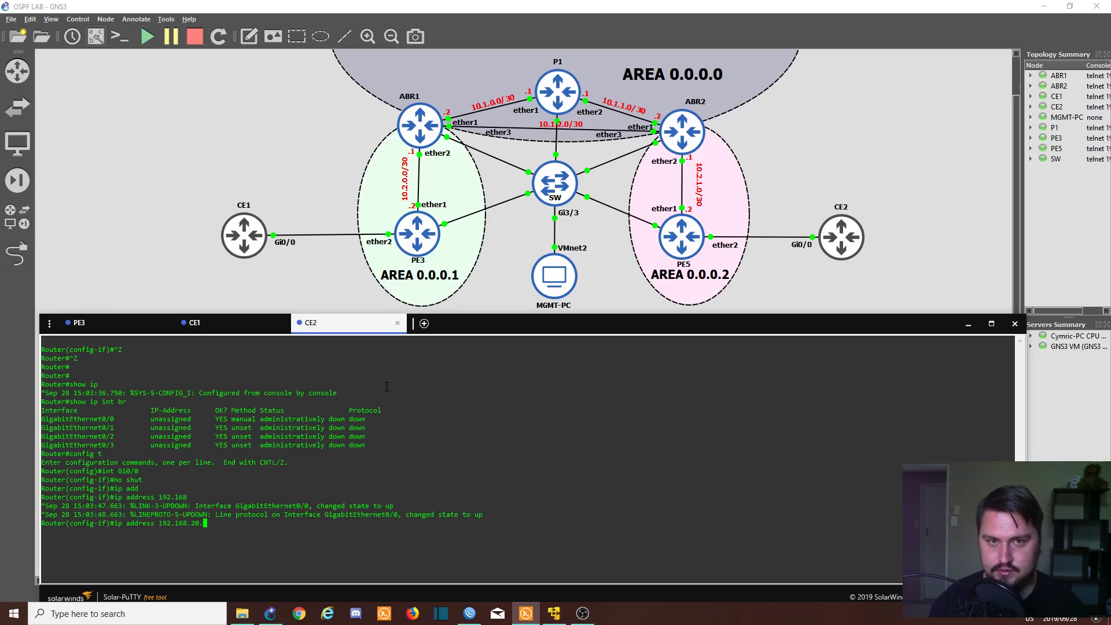
pyautogui.write('2 255.2')
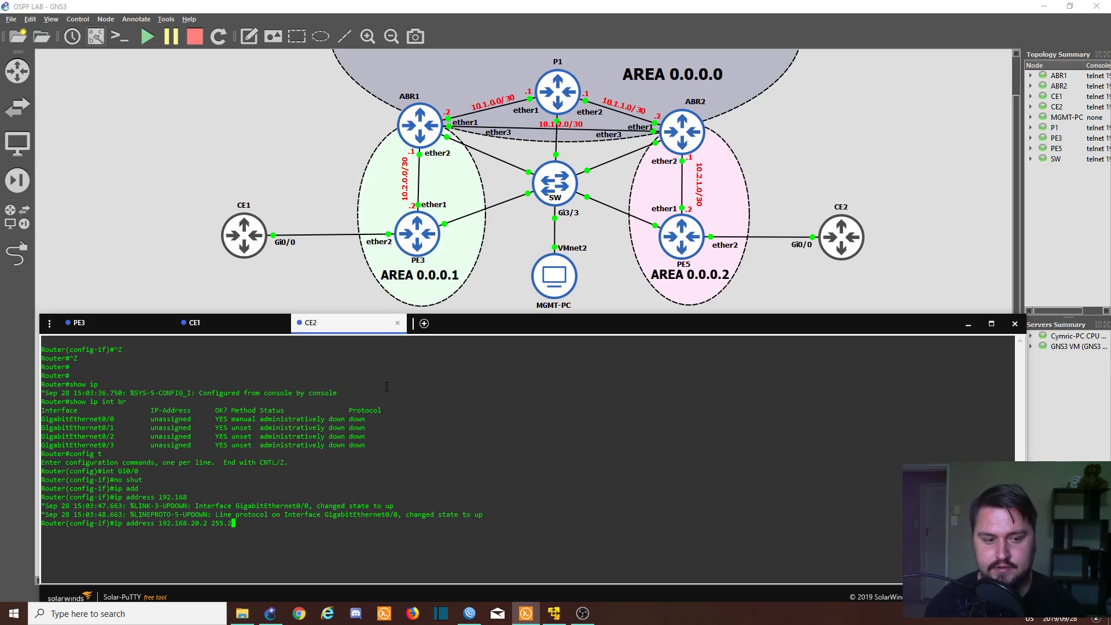
pyautogui.write('55.255.0')
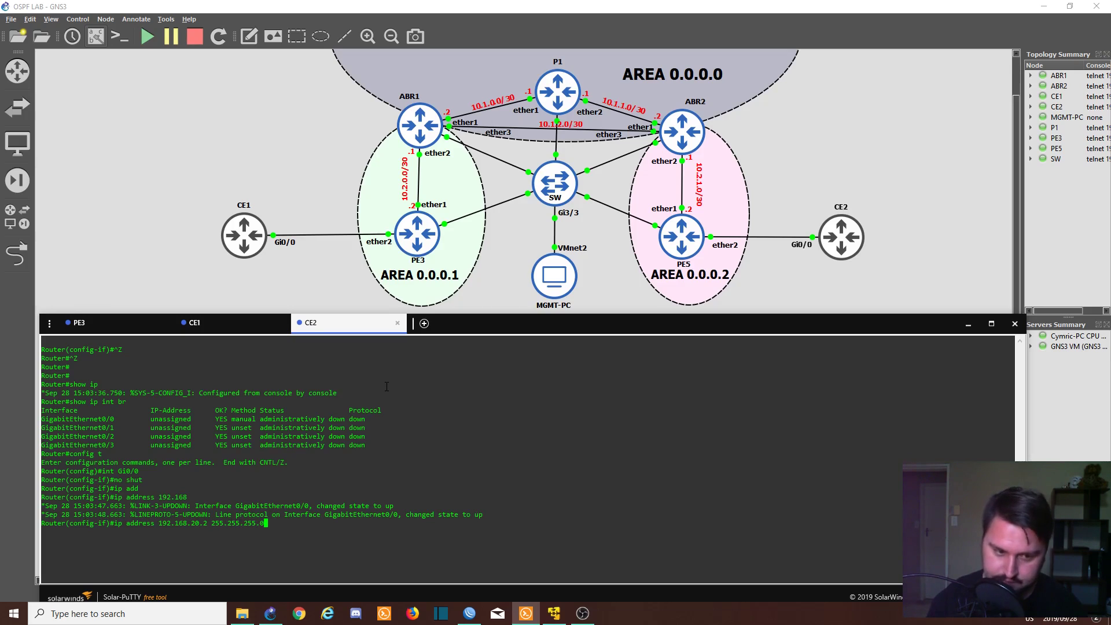
pyautogui.press('Return')
# - Save the running configurations of CE2 and then CE1 with wr
pyautogui.hotkey('ctrl', 'z')
pyautogui.write('wr')
pyautogui.press('Return')
pyautogui.click(179, 327)
pyautogui.write('wr')
pyautogui.press('Return')
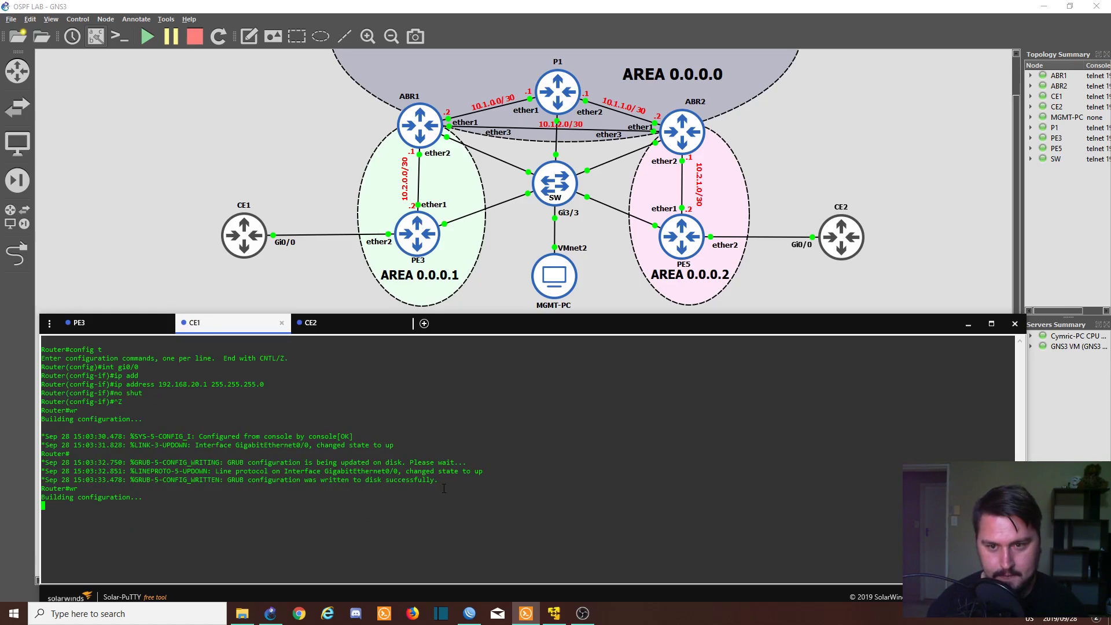
# - Ping CE1's own address 192.168.20.1
pyautogui.press('Return')
pyautogui.press('Return')
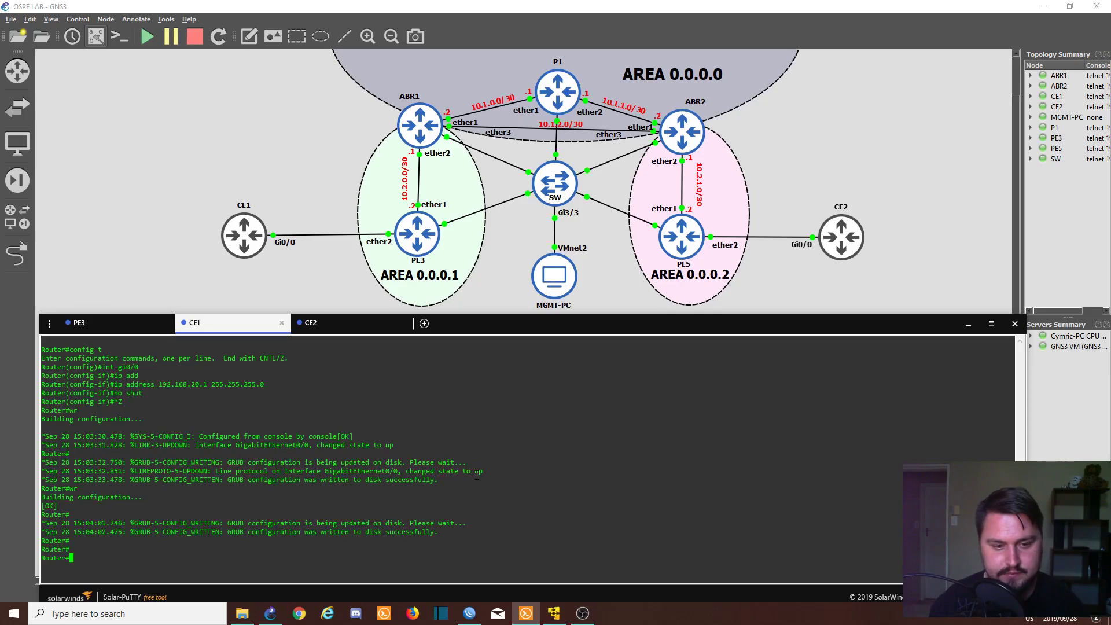
pyautogui.write('ping ')
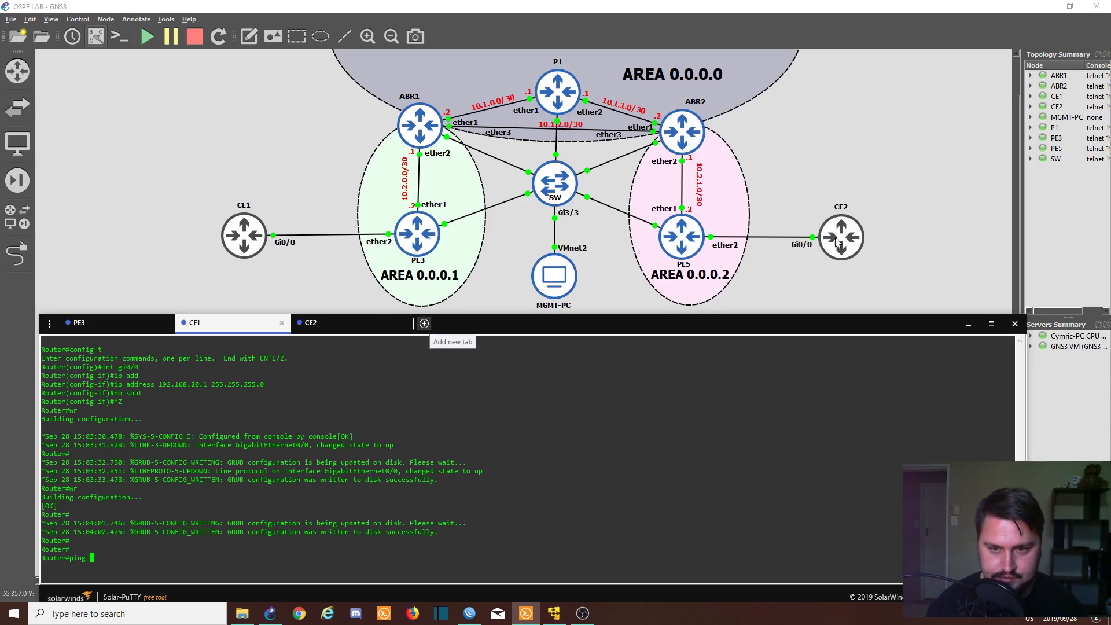
pyautogui.write('192.168.20.1')
pyautogui.press('Return')
# - Ping CE2 at 192.168.20.2 across the VPLS tunnel
pyautogui.press('Up')
pyautogui.press('BackSpace')
pyautogui.write('2')
pyautogui.press('Return')
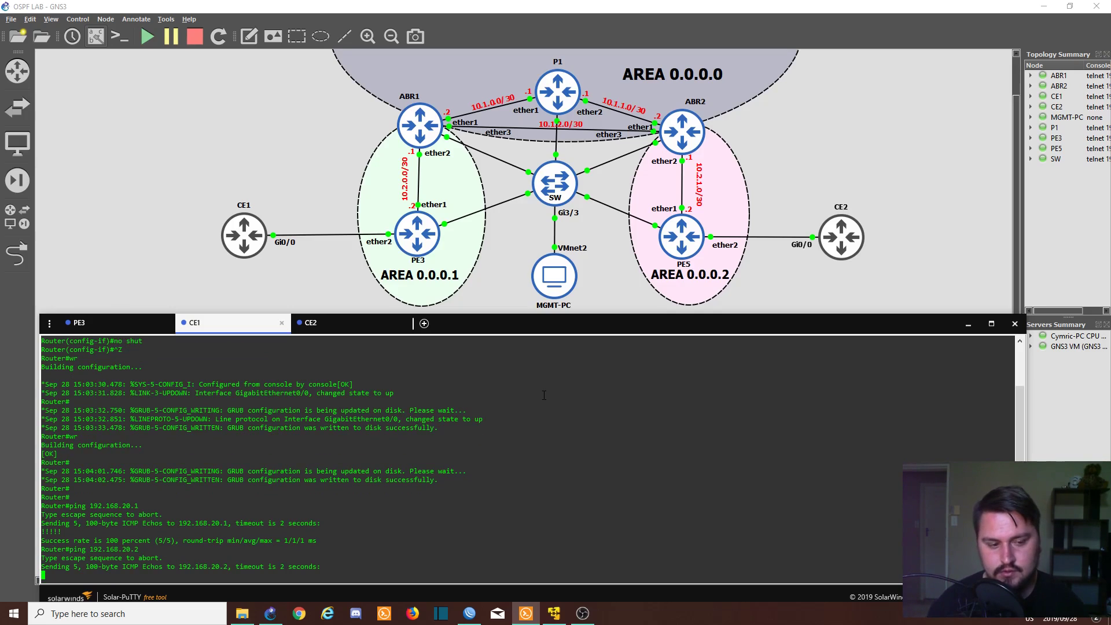